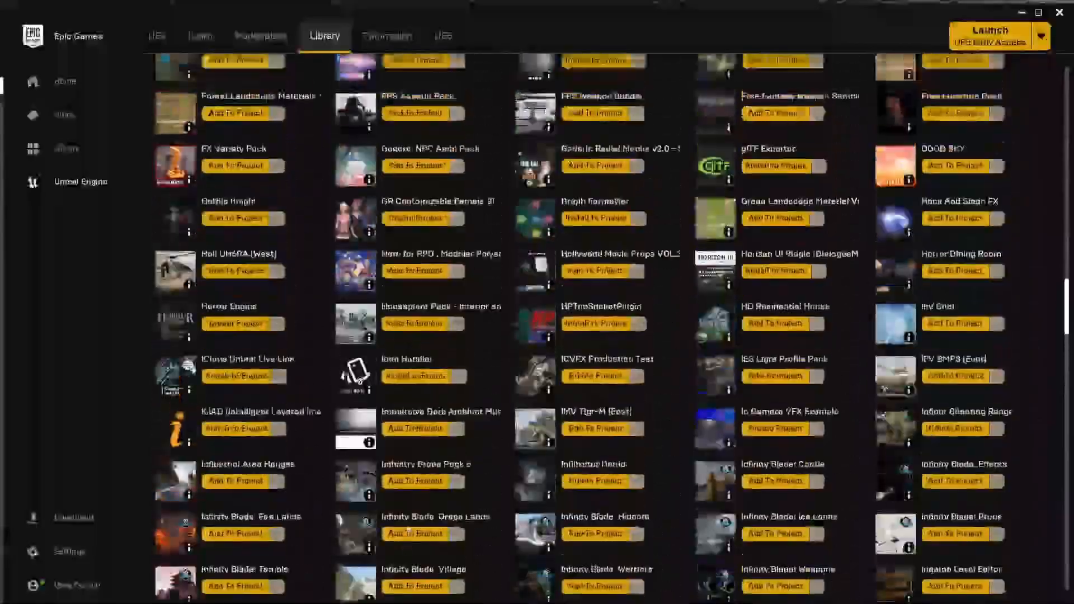
Open the WindwalkerEchoTut project from the library and select the Echo_BP actor in the level
scroll(402, 534, "up", 10)
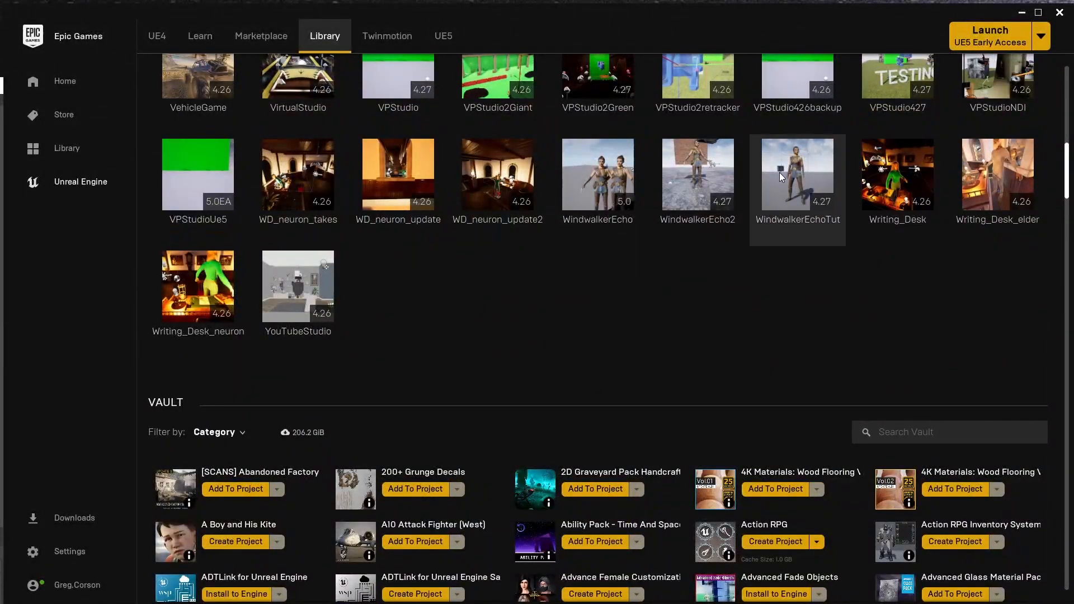
double_click(798, 180)
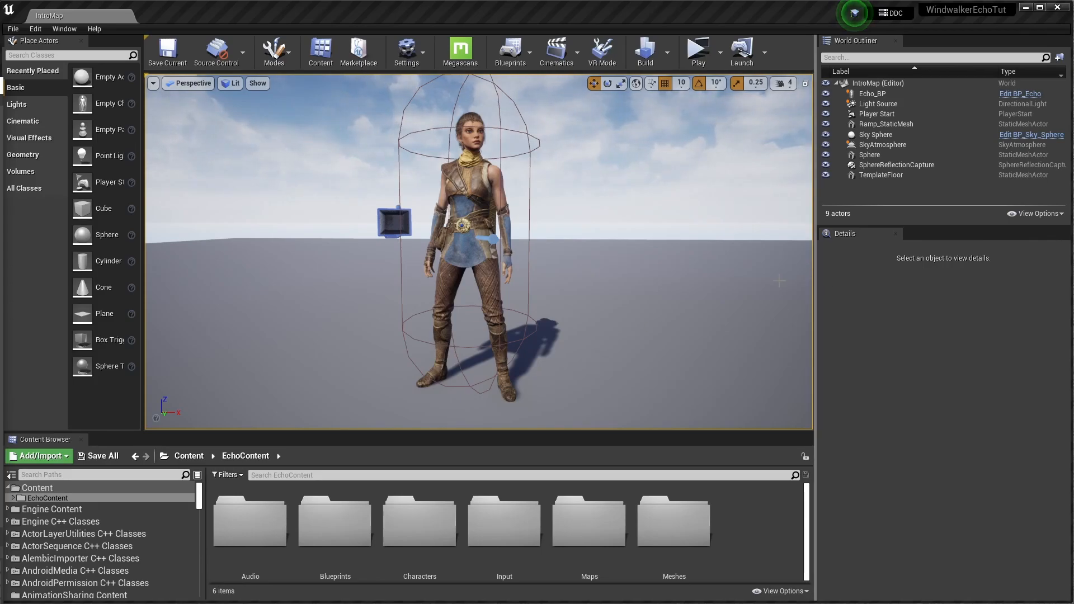
left_click(891, 95)
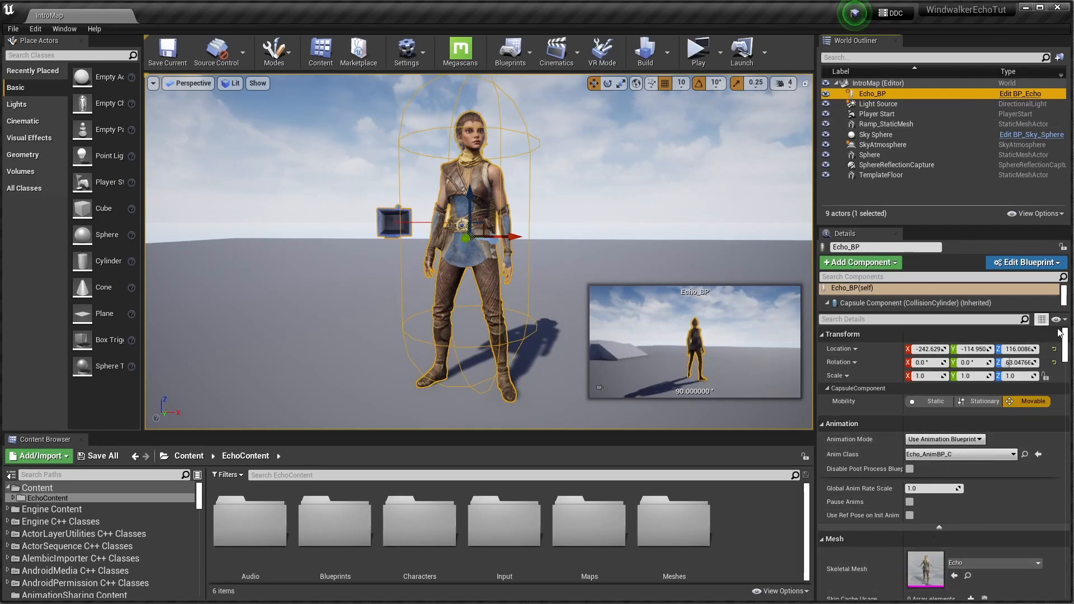
mouse_move(1066, 348)
left_mouse_down()
mouse_move(1066, 375)
mouse_move(1067, 348)
left_mouse_up()
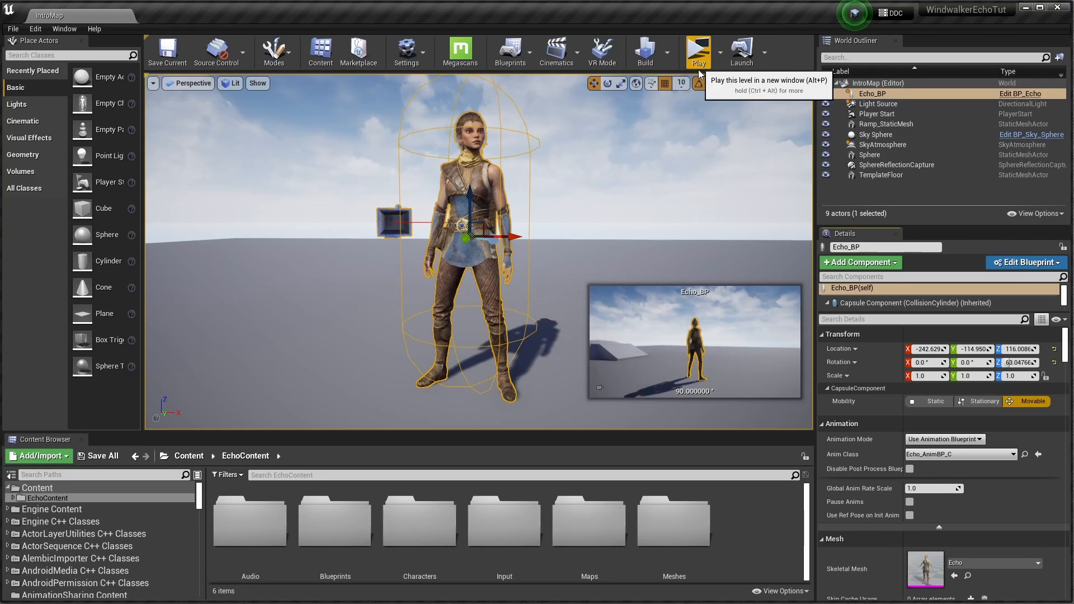
Play the level, turn and walk the Echo character in several directions to test its movement, and stop playback
left_click(706, 143)
left_click(698, 52)
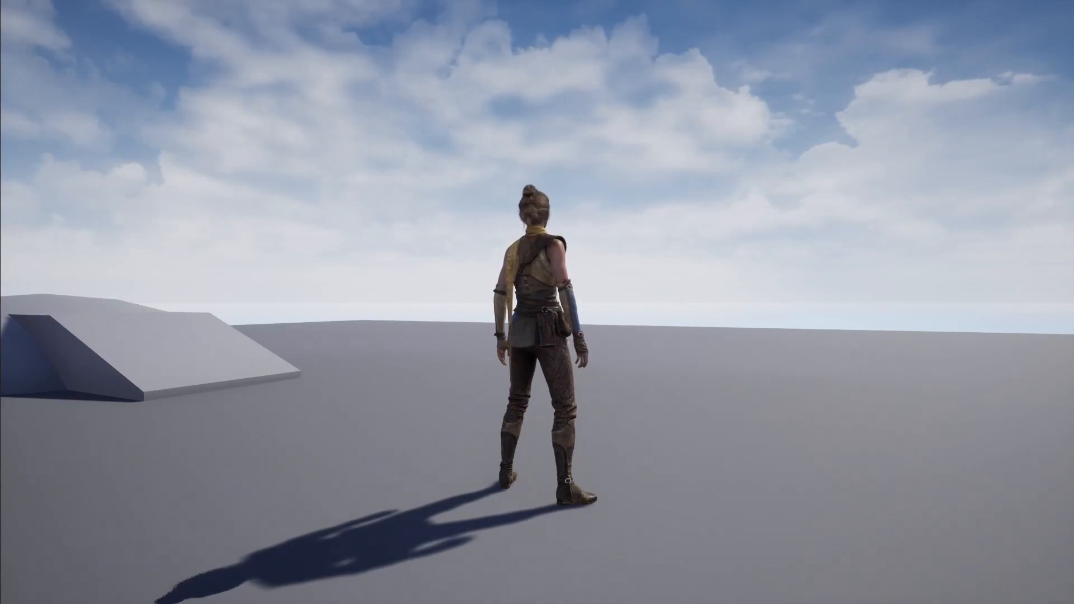
left_click(614, 165)
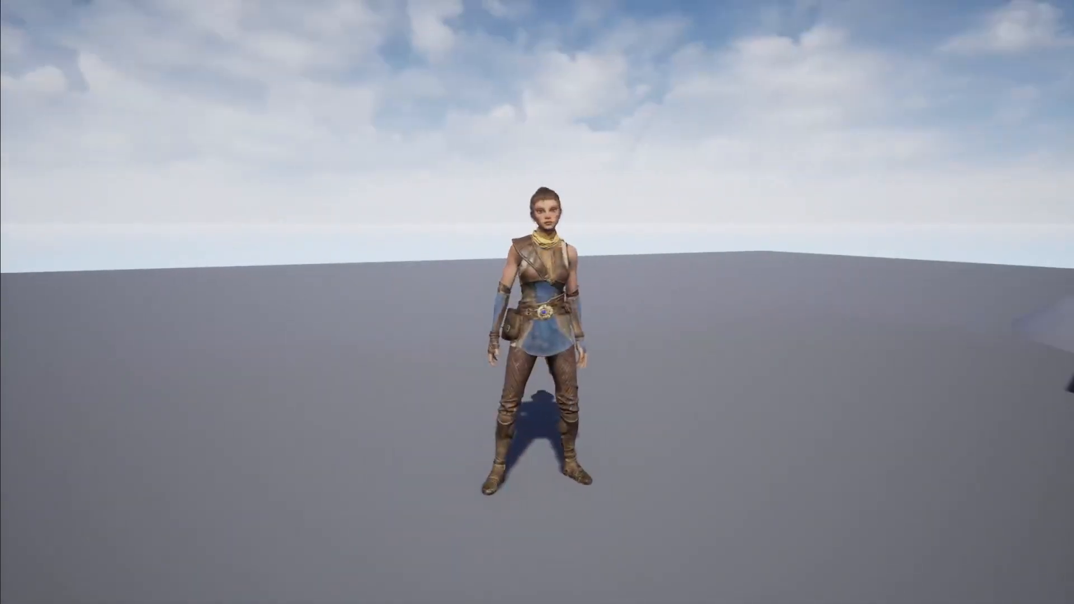
key("w")
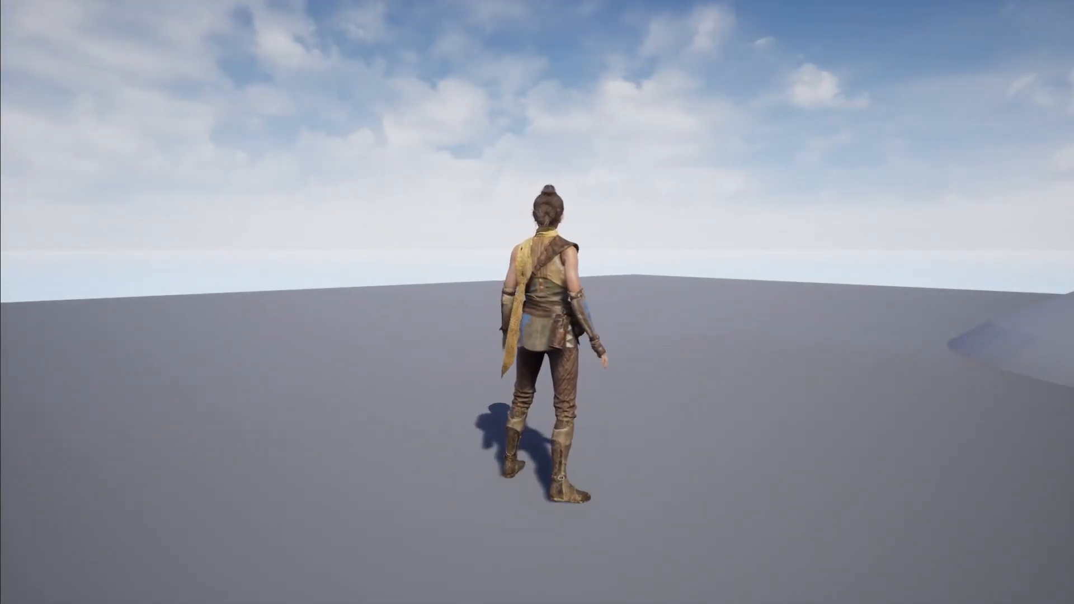
key("s")
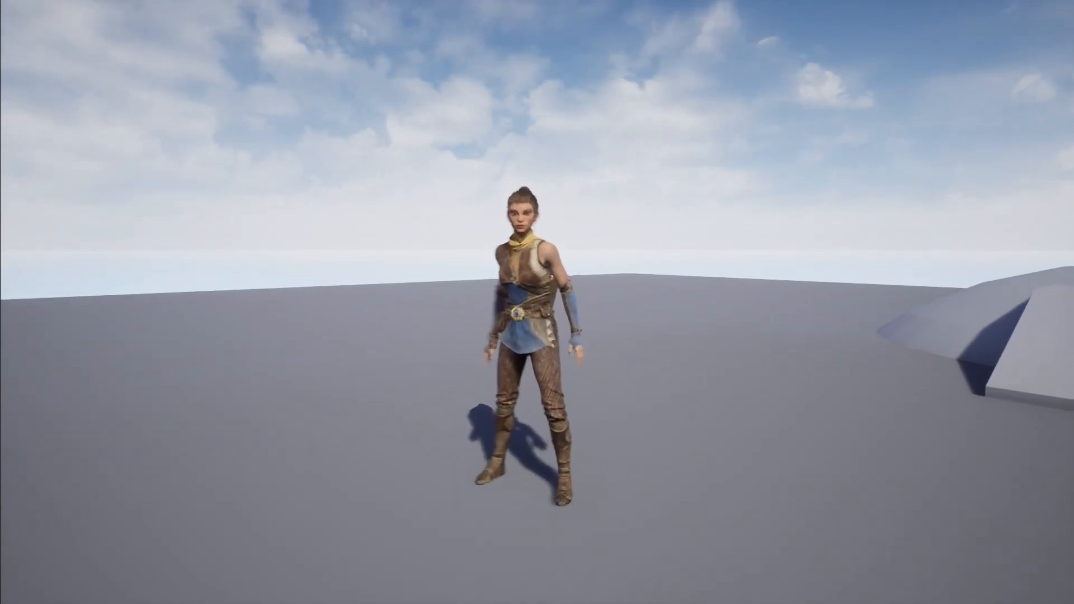
key("a")
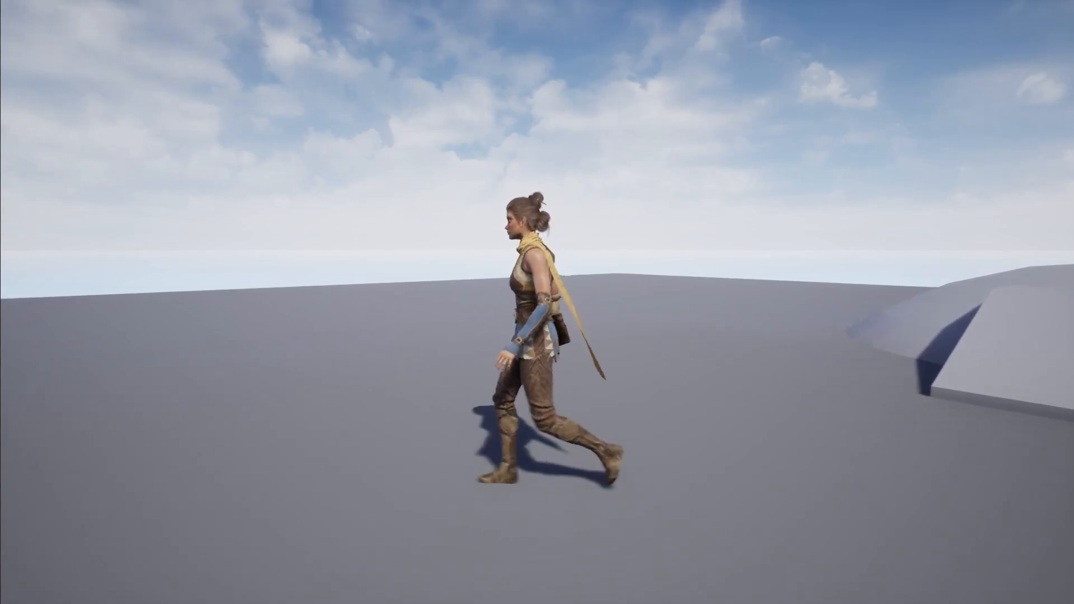
key("w")
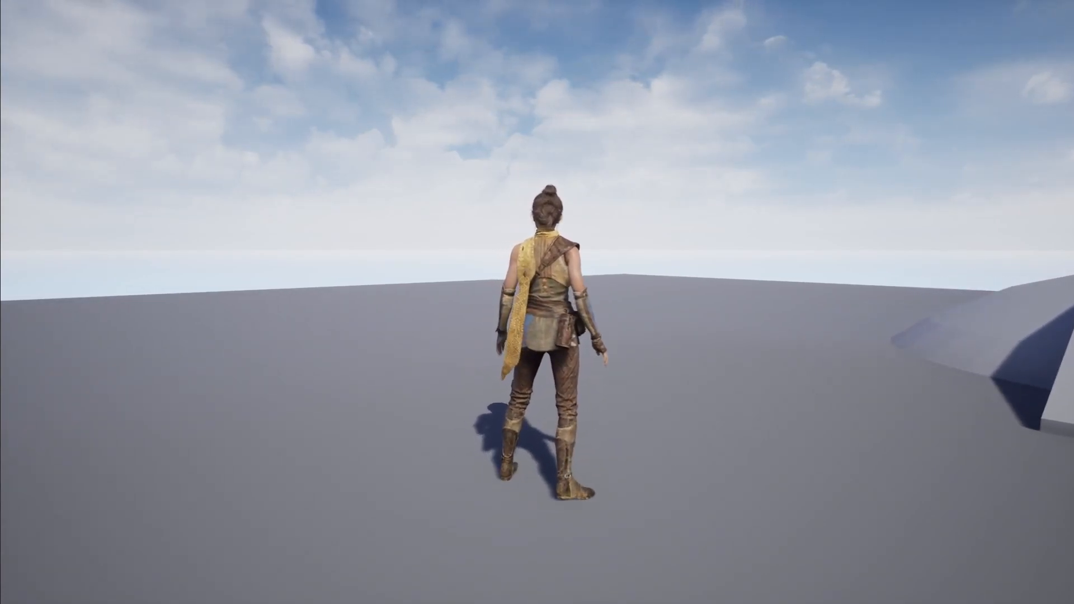
key("a")
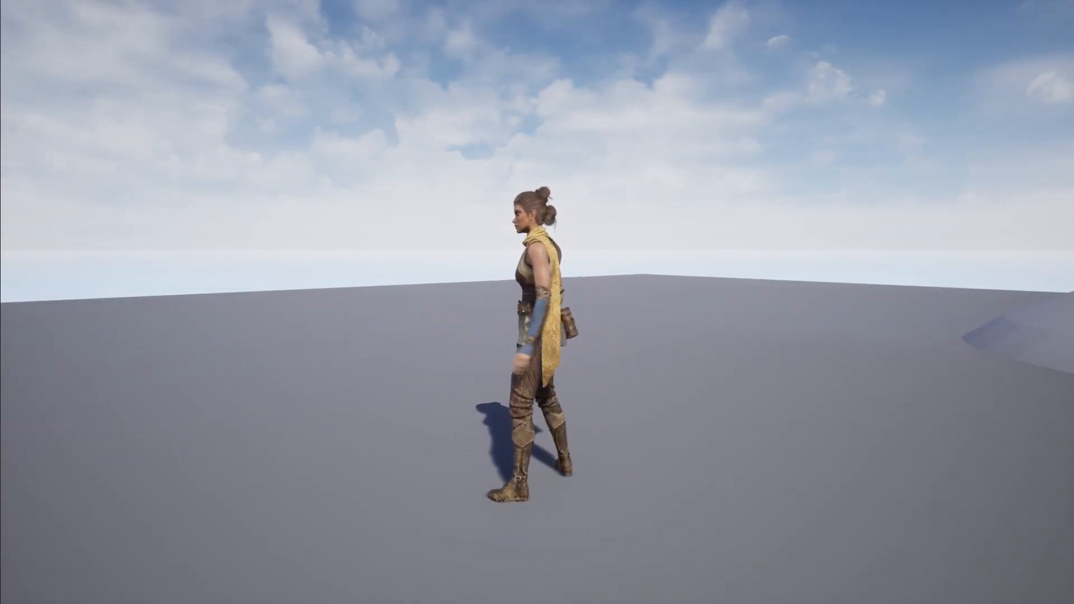
key("Escape")
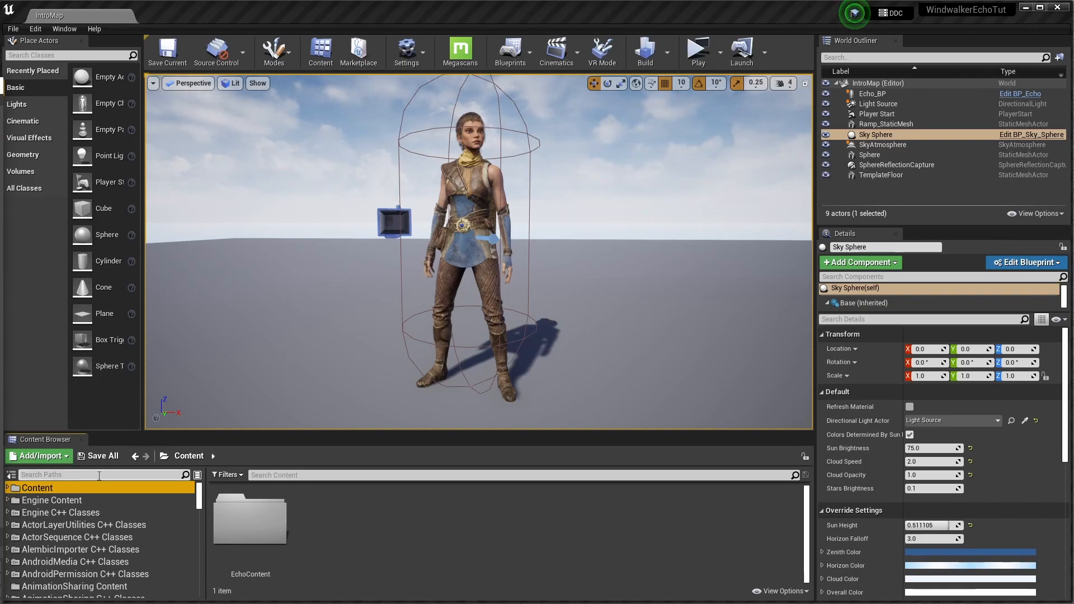
Place the BP_Echo_LiveLink blueprint from EchoContent/Blueprints in the level beside the existing Echo character
double_click(253, 528)
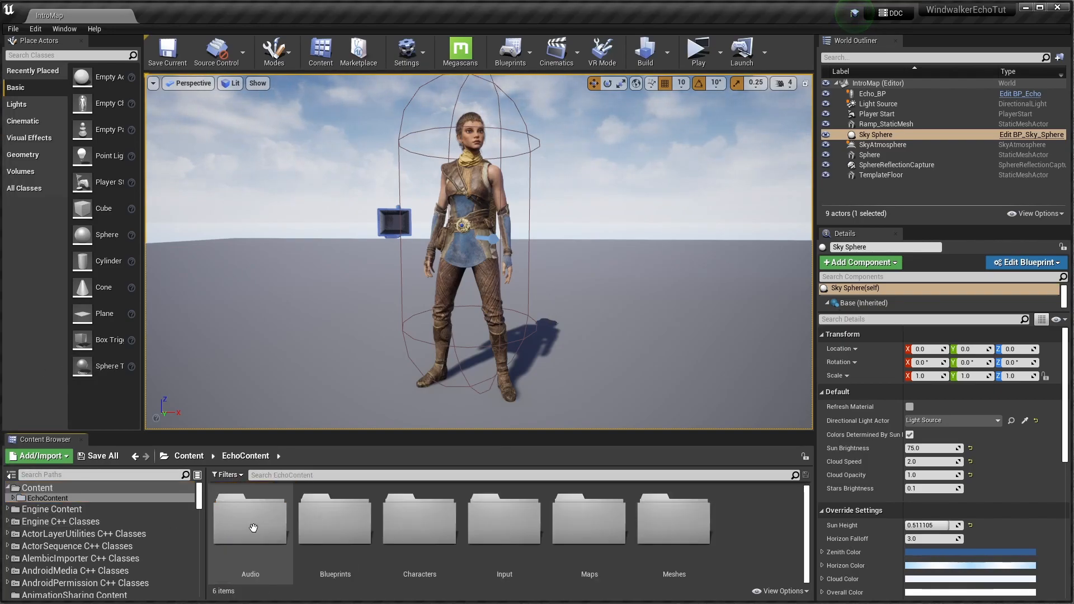
double_click(336, 535)
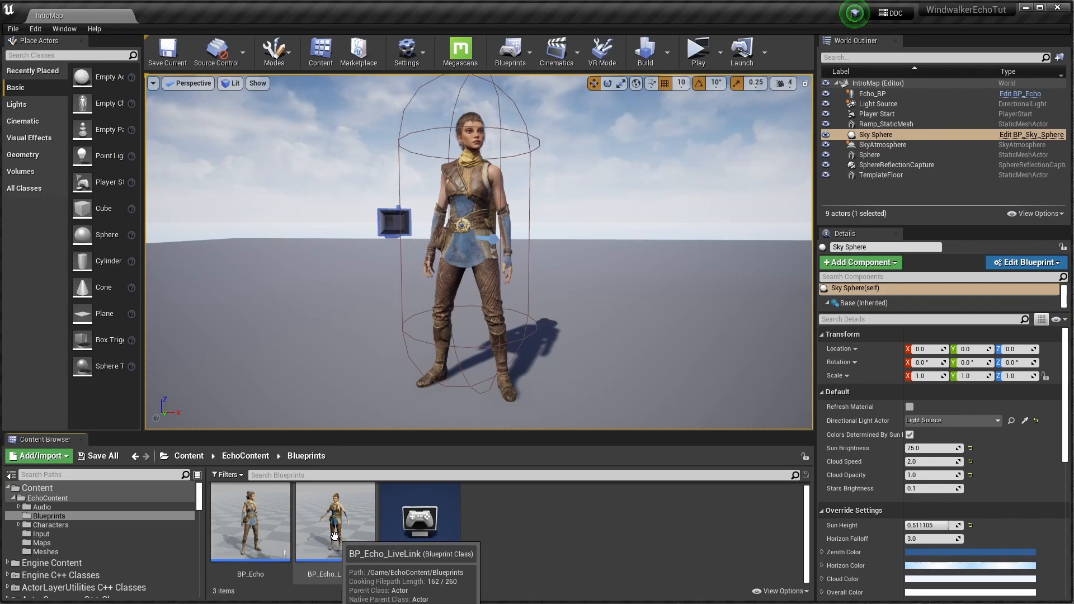
left_click_drag(334, 536, 584, 386)
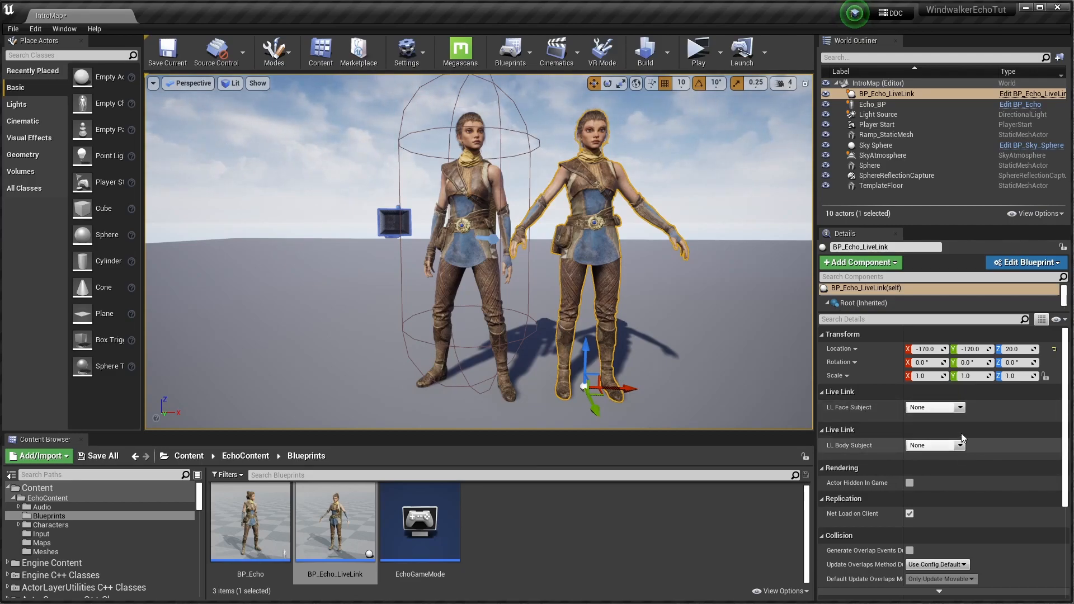
Set the LL Face Subject of BP_Echo_LiveLink to the phone's Live Link subject and play the level to check it
left_click(958, 408)
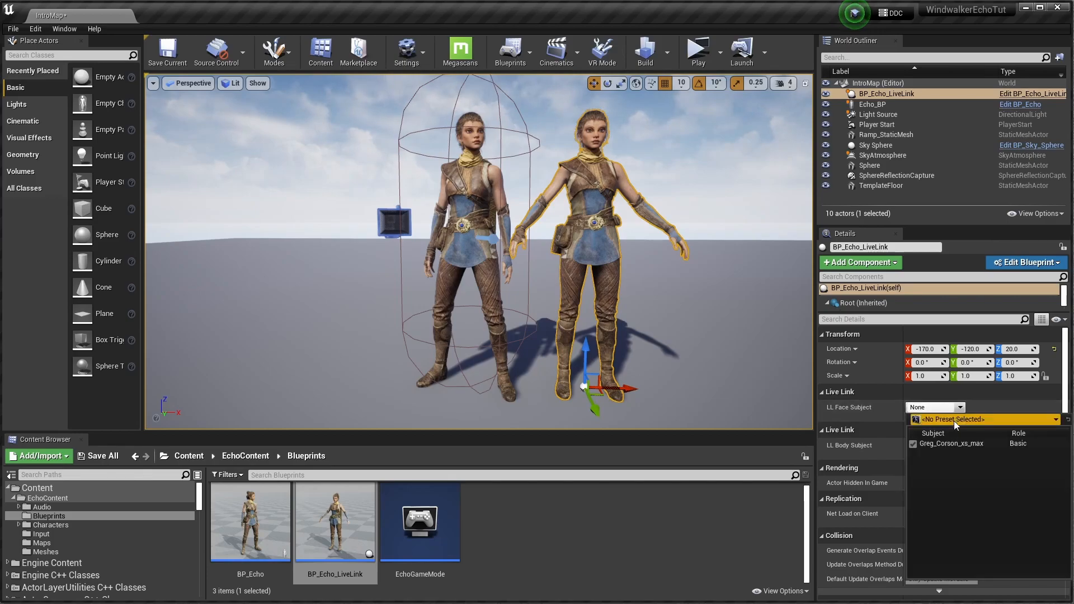
left_click(948, 444)
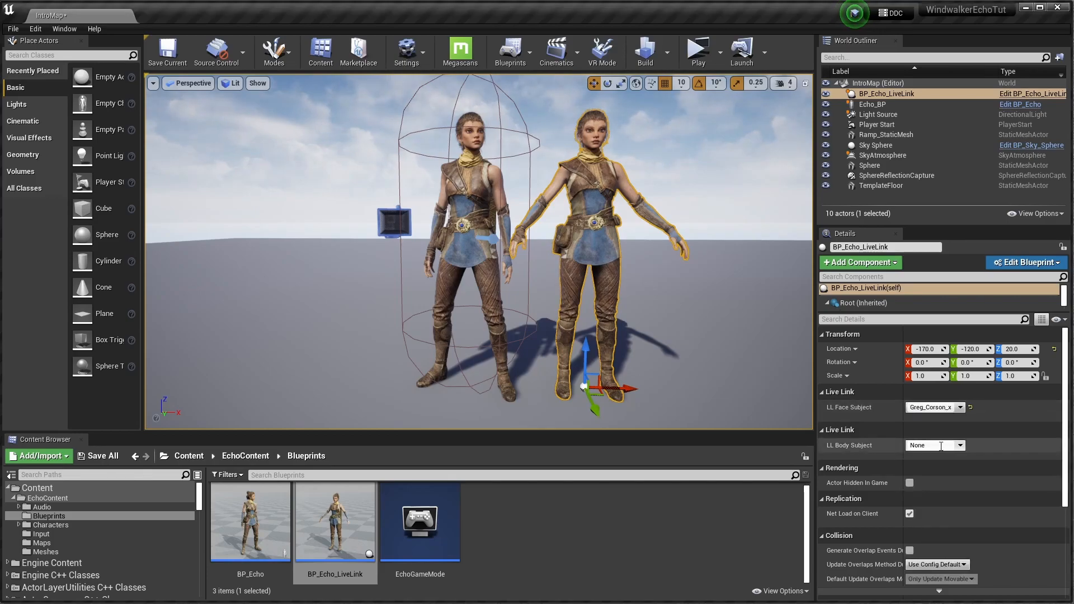
left_click(694, 51)
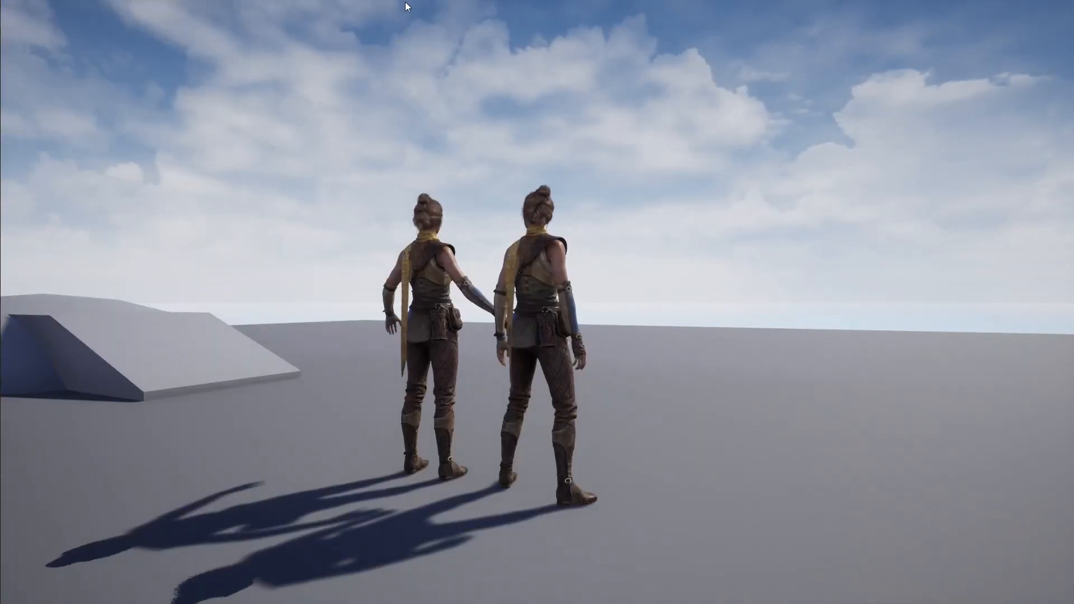
left_click(698, 276)
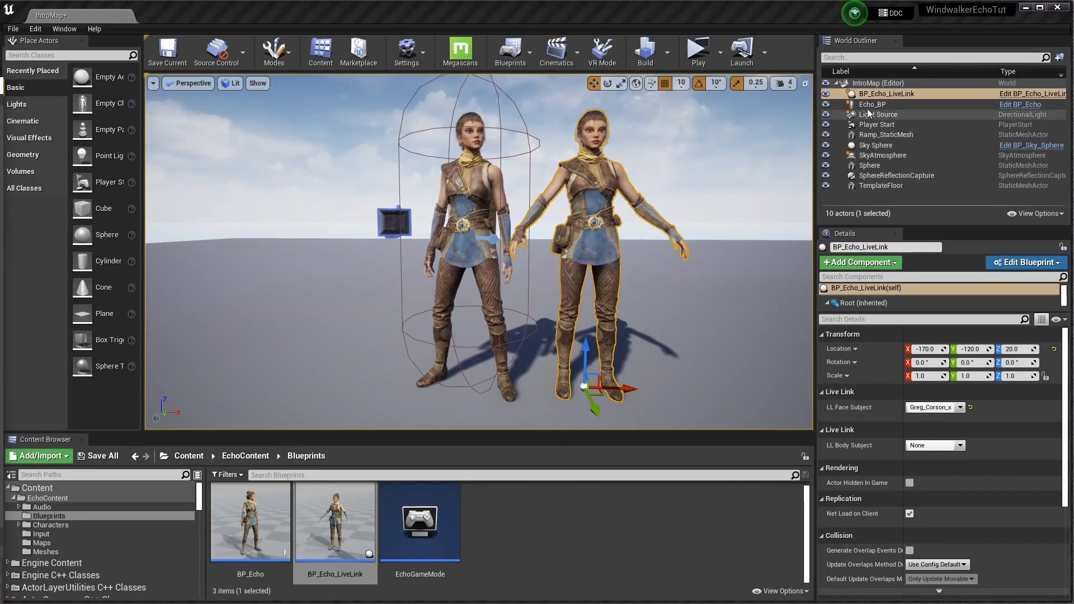
Delete the original Echo_BP actor from the level
left_click(872, 105)
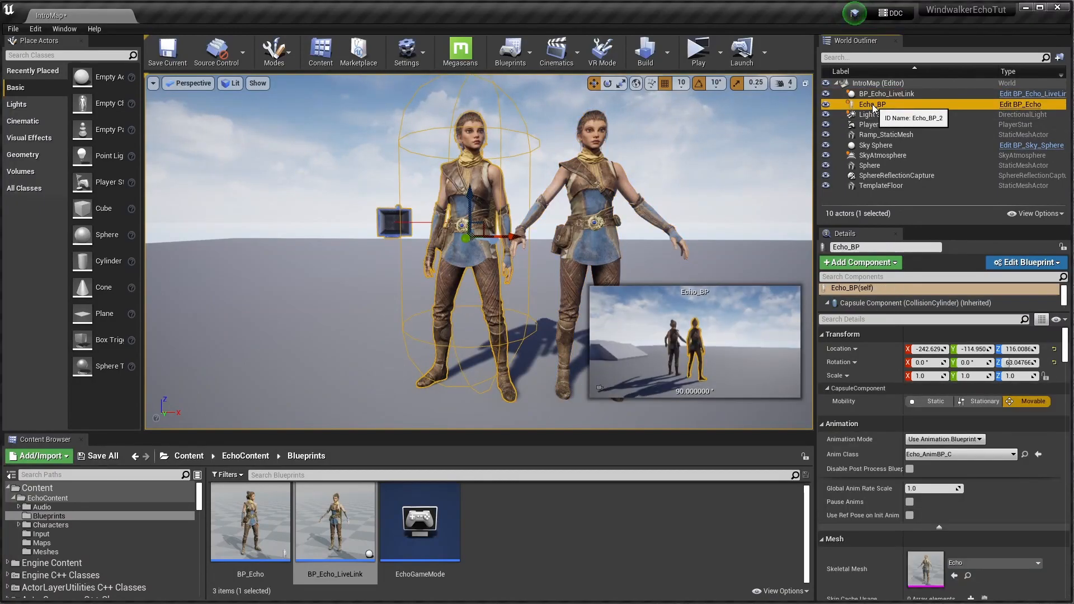
key("Delete")
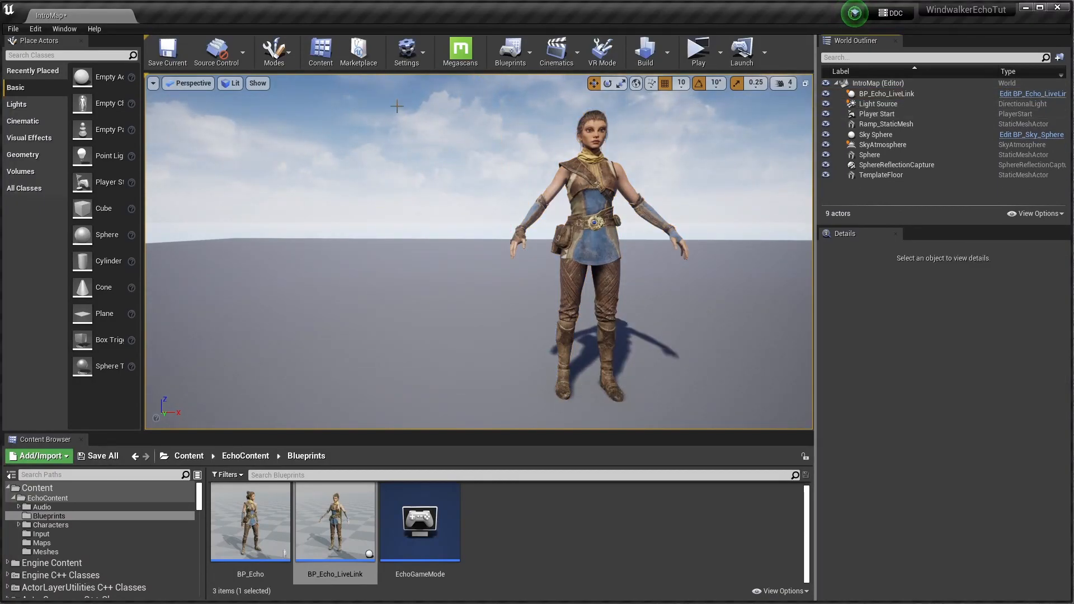
Set the Default Pawn Class to None in the Maps & Modes project settings
left_click(418, 51)
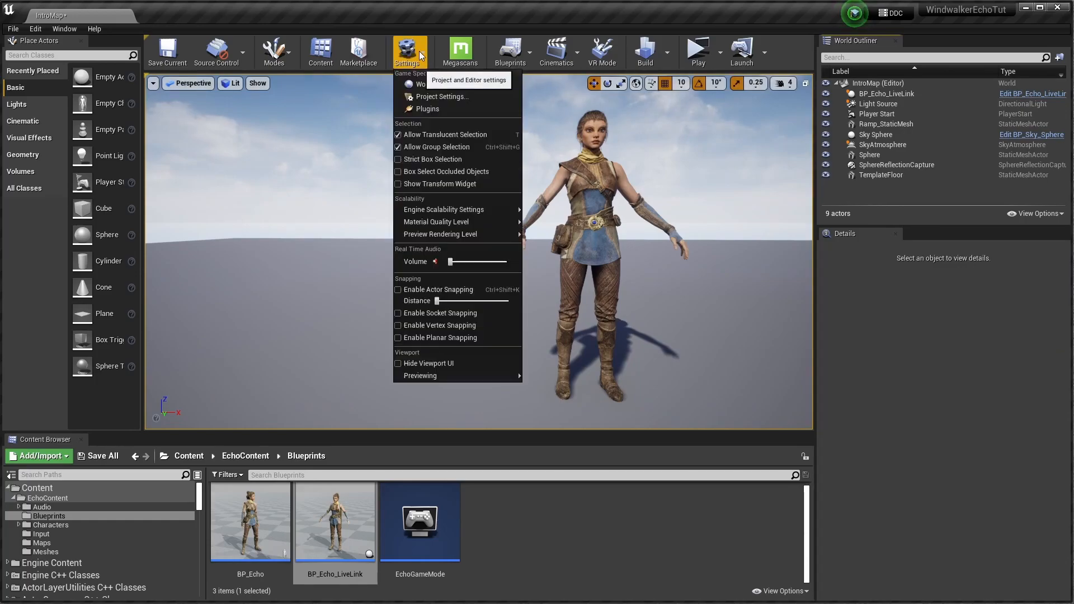
left_click(428, 98)
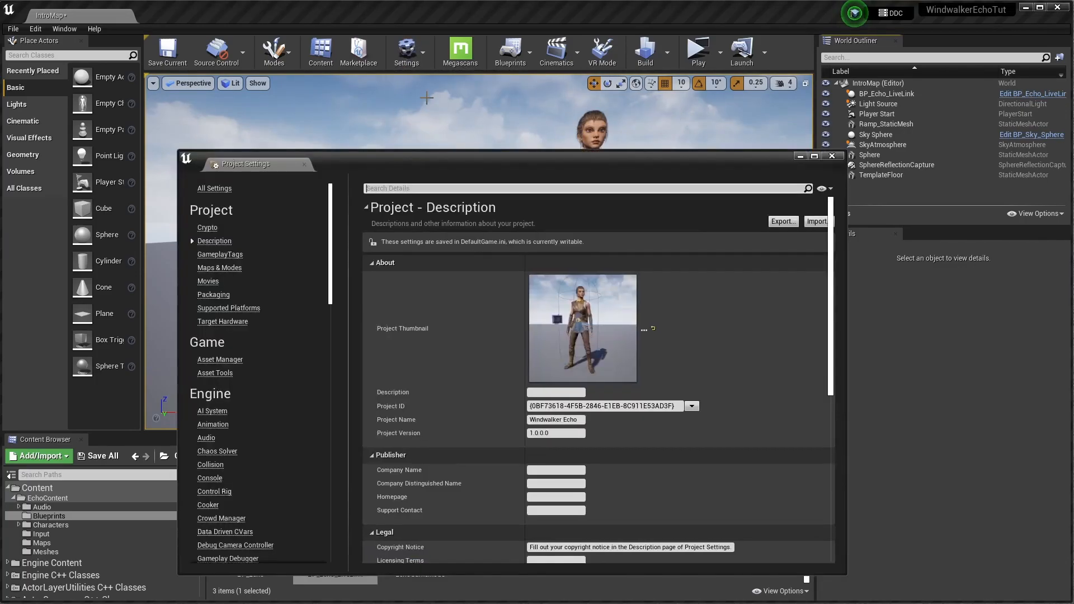
left_click(218, 268)
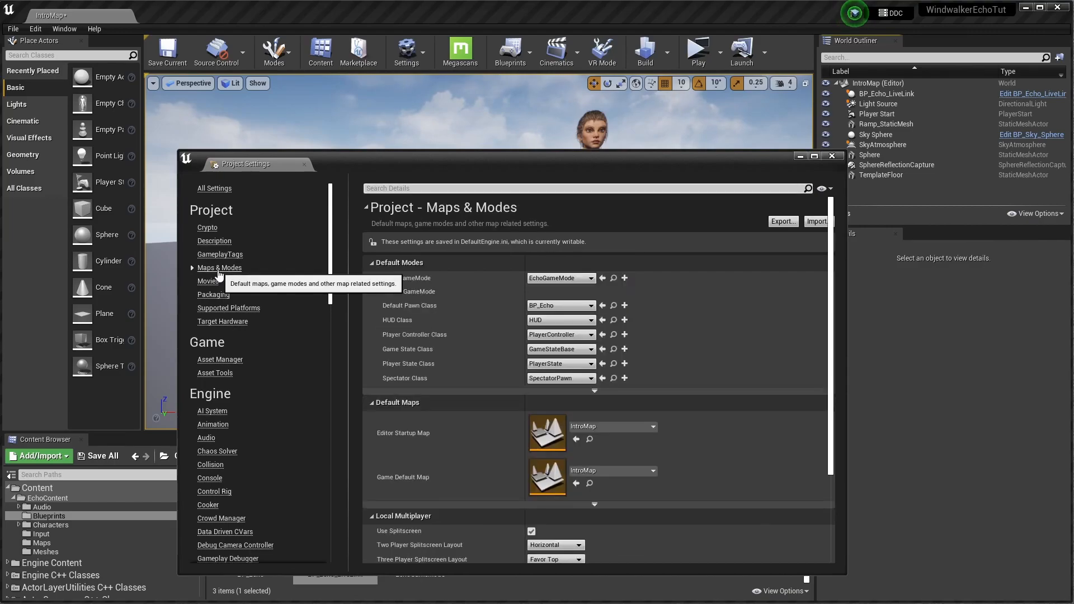
left_click(564, 308)
left_click(562, 335)
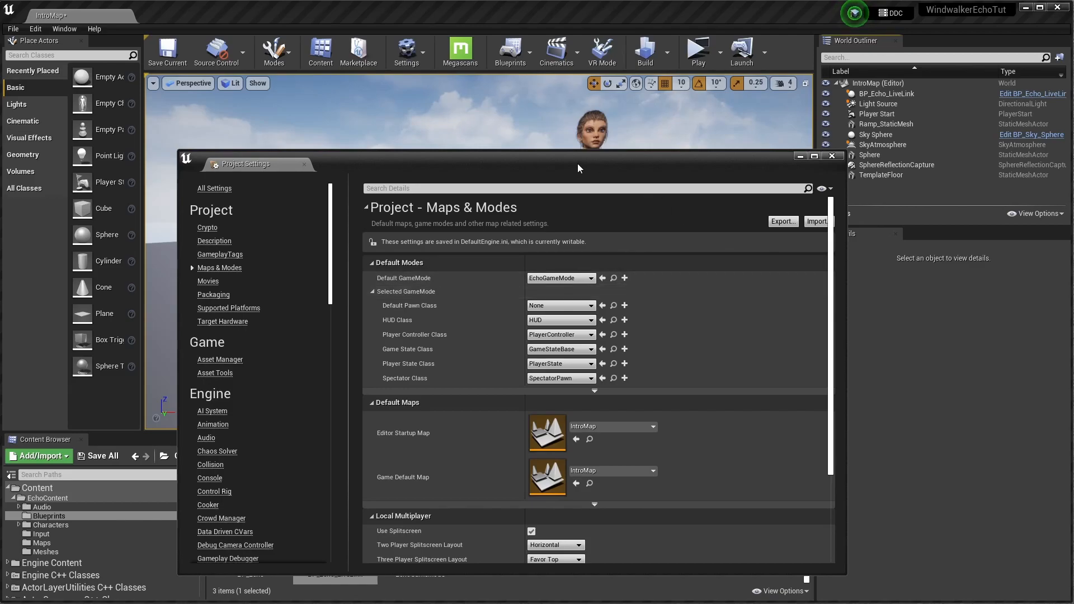
Find the frame rate options in the project settings and enable Use Fixed Frame Rate at 60.0
left_click(486, 188)
type("frame")
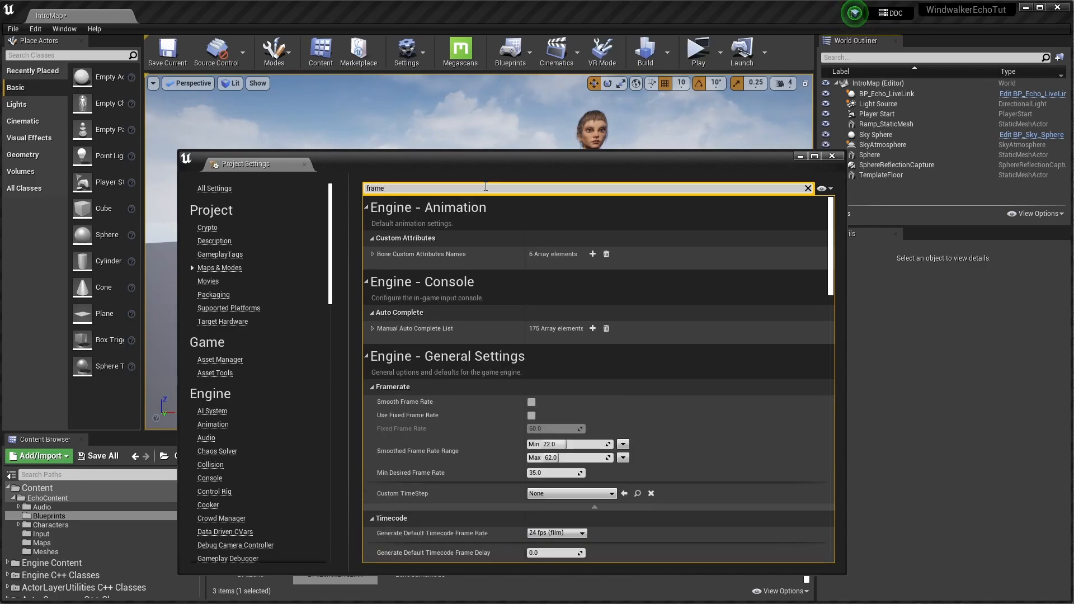
left_click(531, 416)
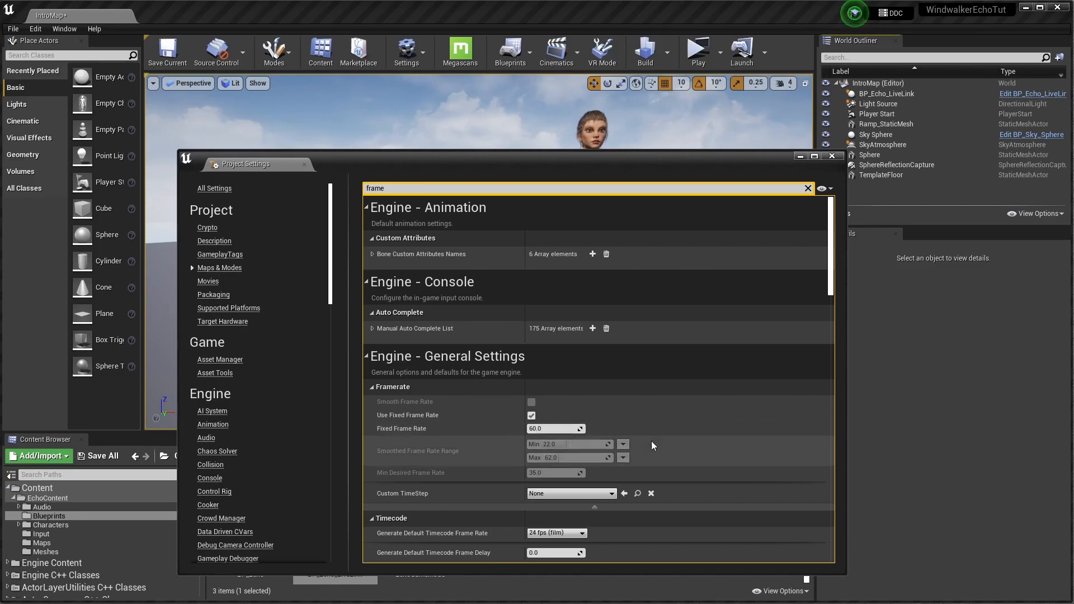
left_click(831, 157)
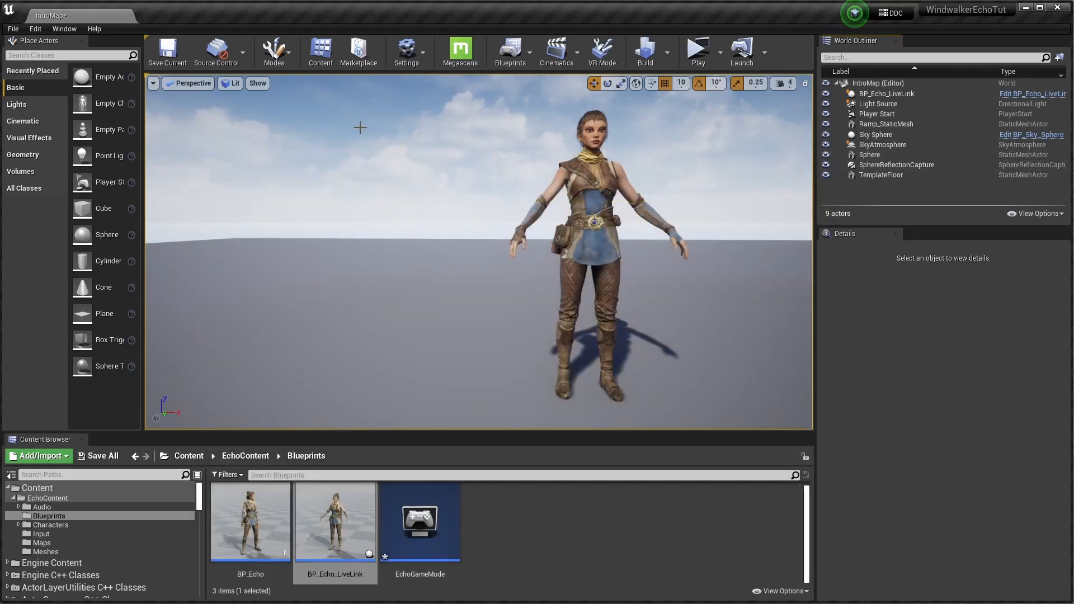
Check the Live Link and Timed Data Monitor plugins' enabled status by searching the plugin list for "livelink" and "timed"
left_click(422, 55)
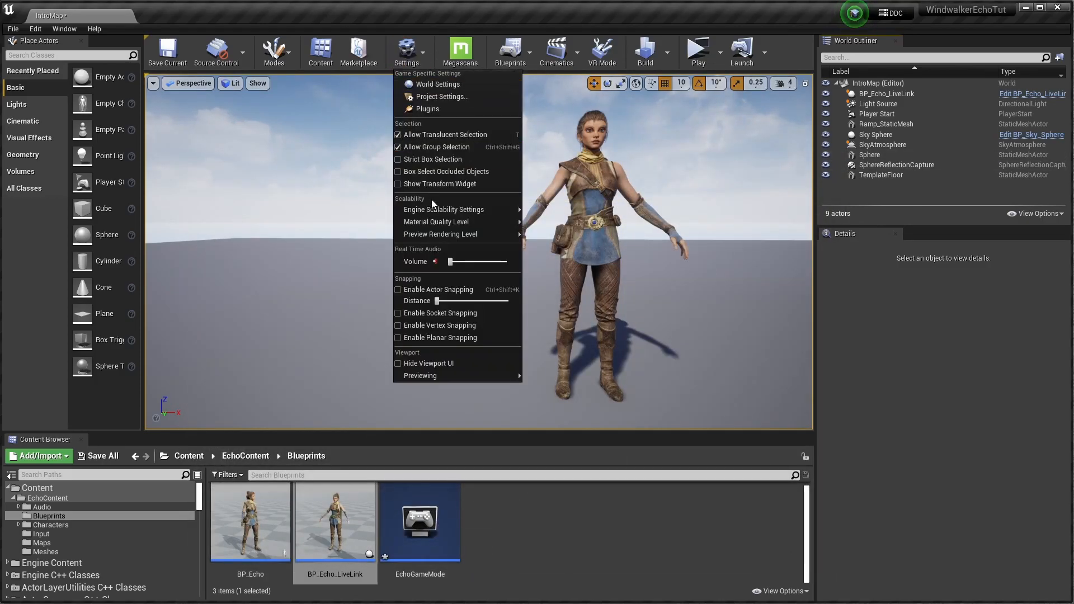
left_click(429, 110)
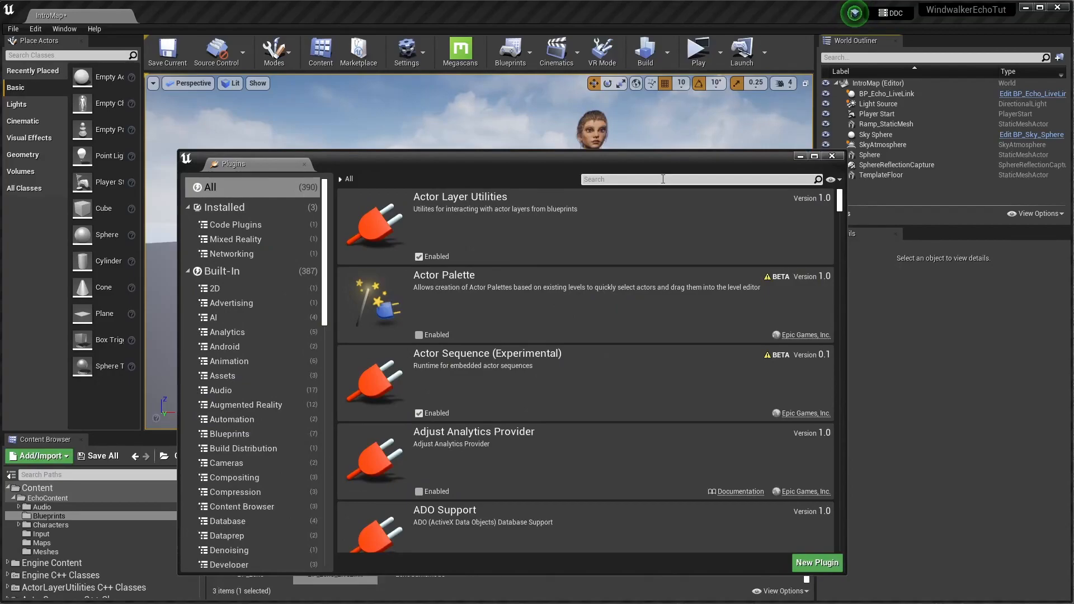
type("livelink")
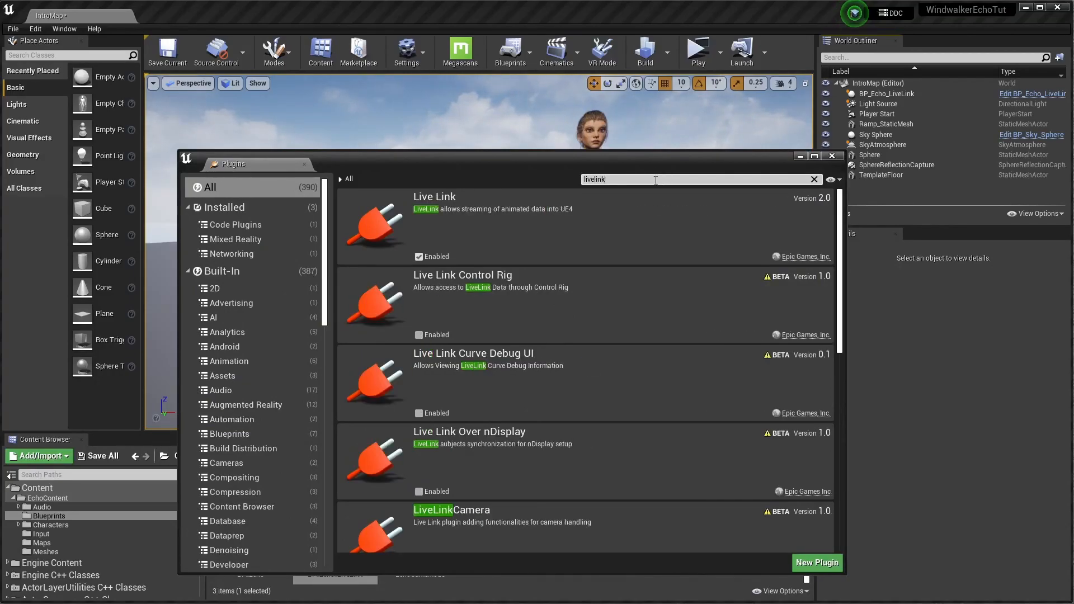
left_click(420, 256)
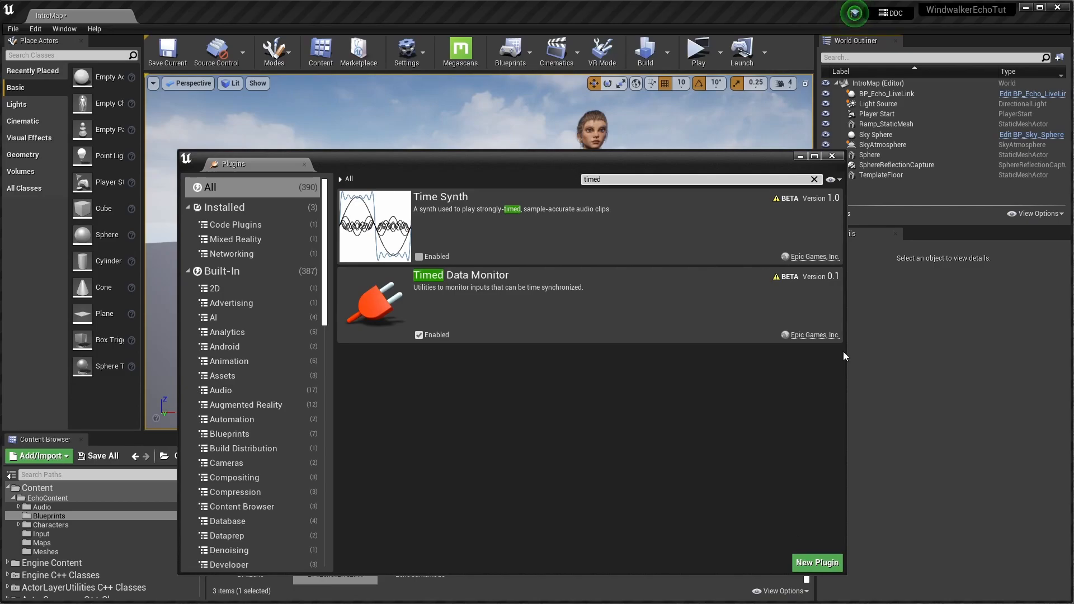
left_click(831, 156)
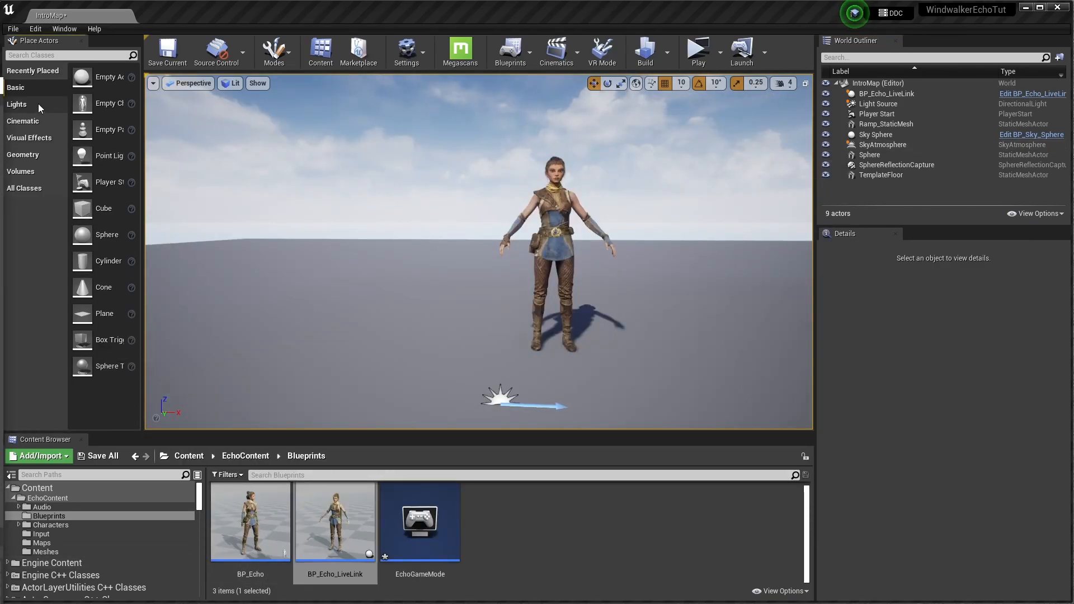
Place a Cine Camera Actor in front of the BP_Echo_LiveLink character, framing her face and upper chest
left_click(22, 121)
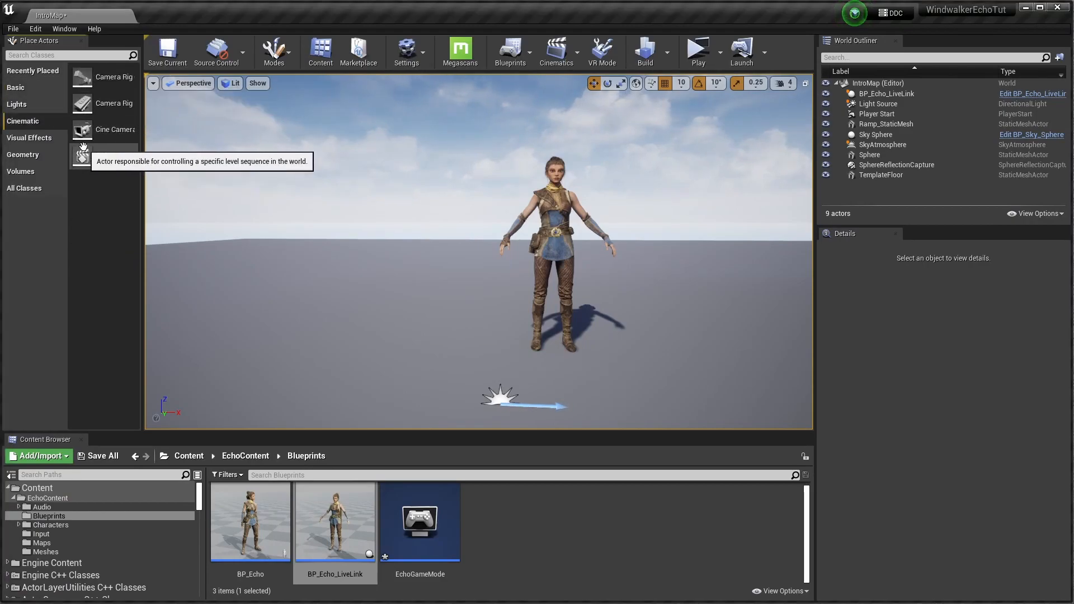
left_click_drag(82, 130, 611, 388)
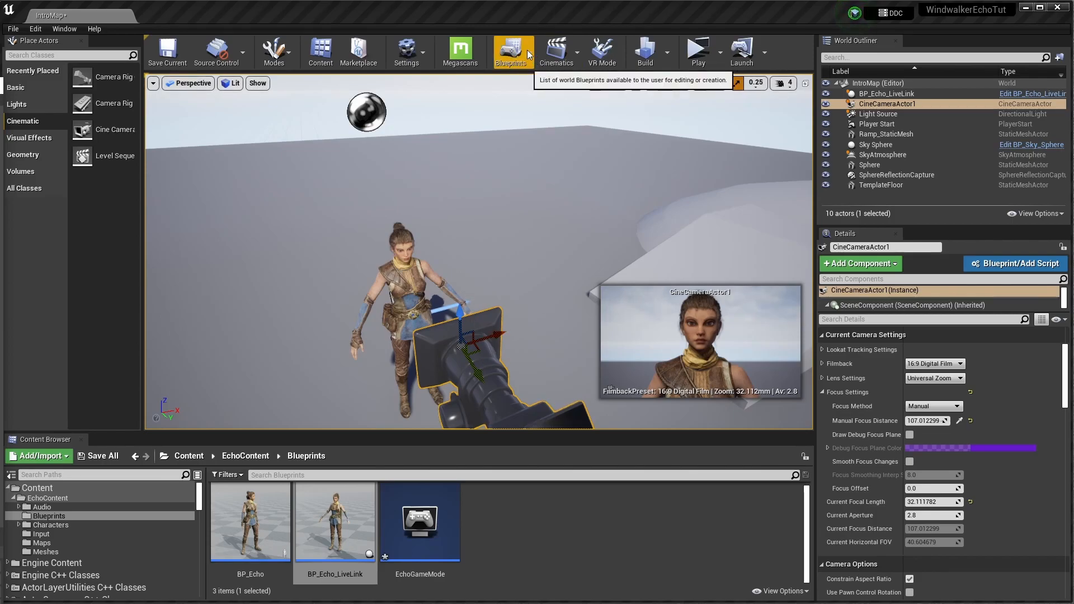
Open the Level Blueprint and add a reference to CineCameraActor1 below the Event BeginPlay node
left_click(527, 50)
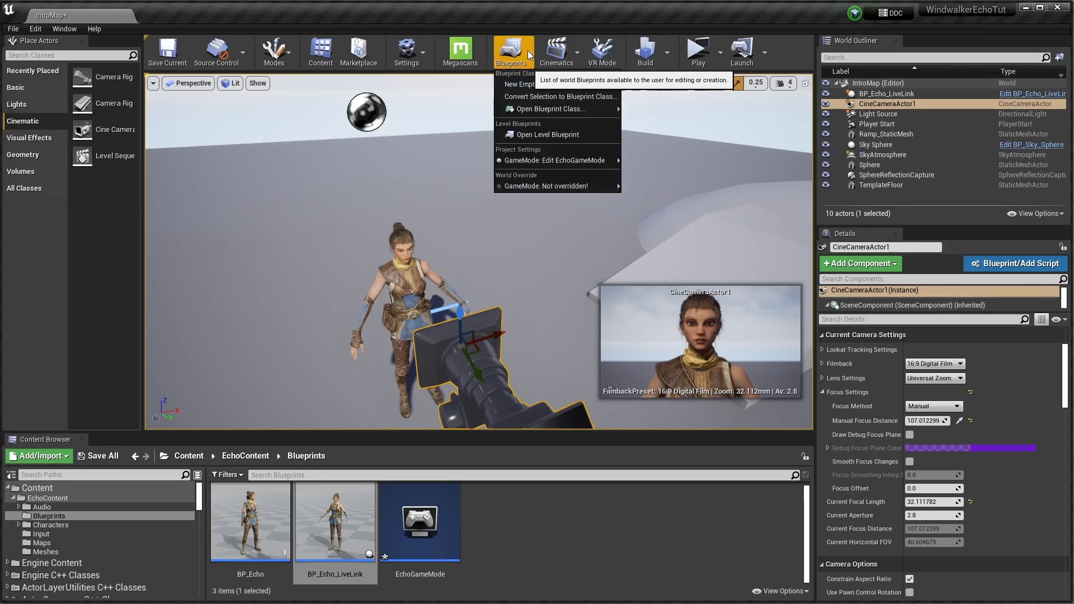
left_click(532, 134)
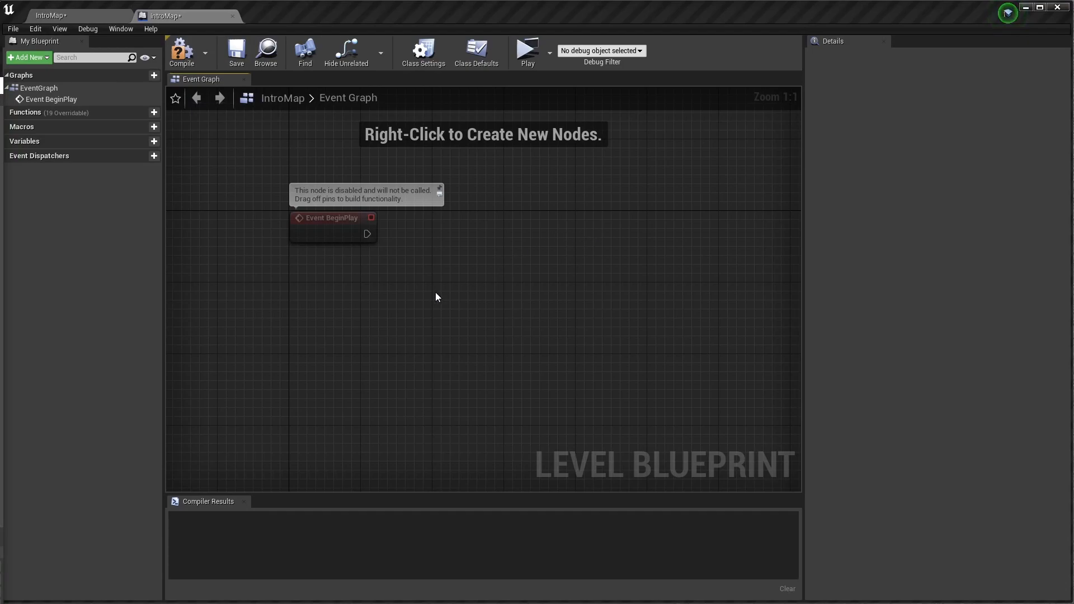
right_click(549, 231)
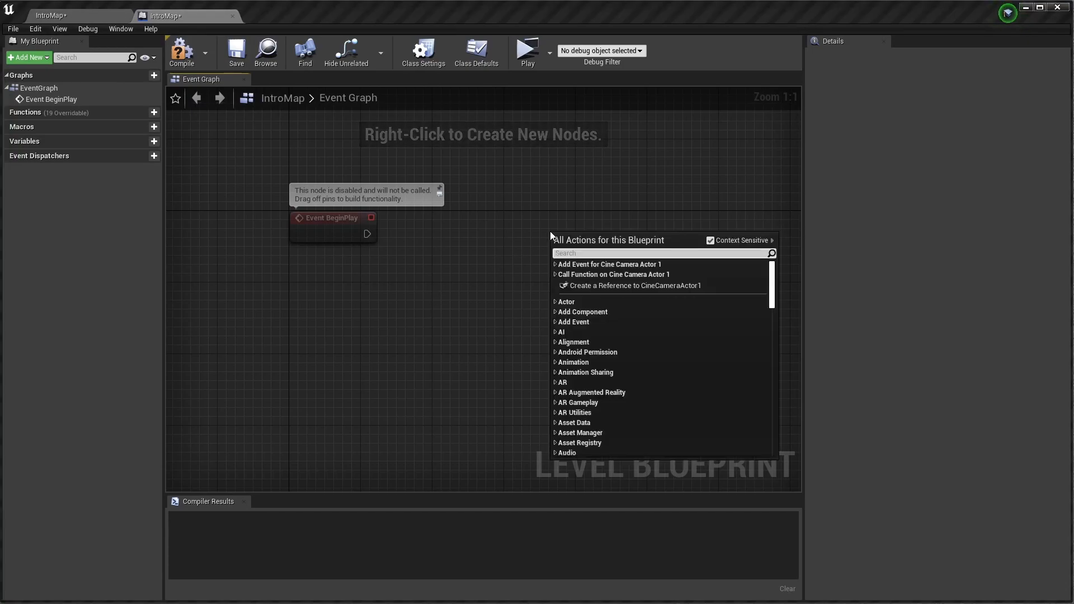
left_click(599, 285)
left_click_drag(606, 239, 389, 355)
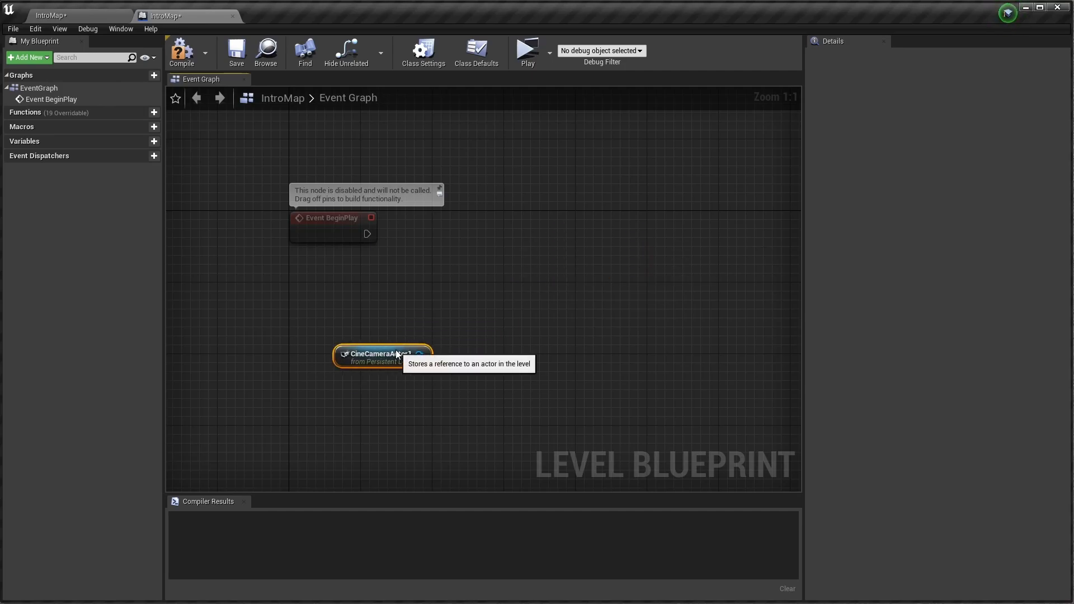
Add a Get Player Controller node and place it between Event BeginPlay and the CineCameraActor1 reference
right_click(639, 286)
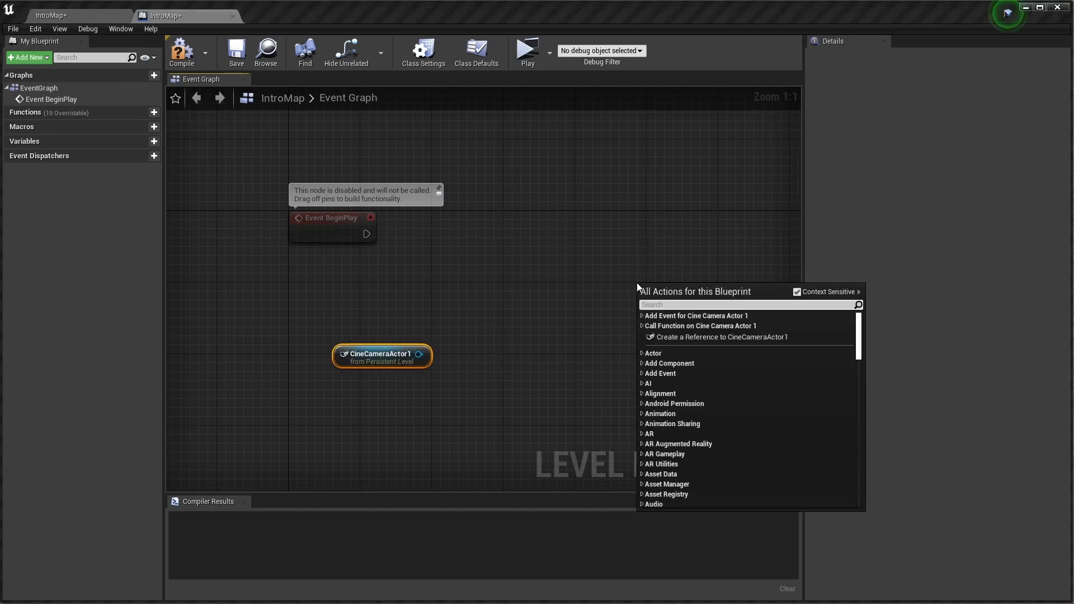
left_click(589, 307)
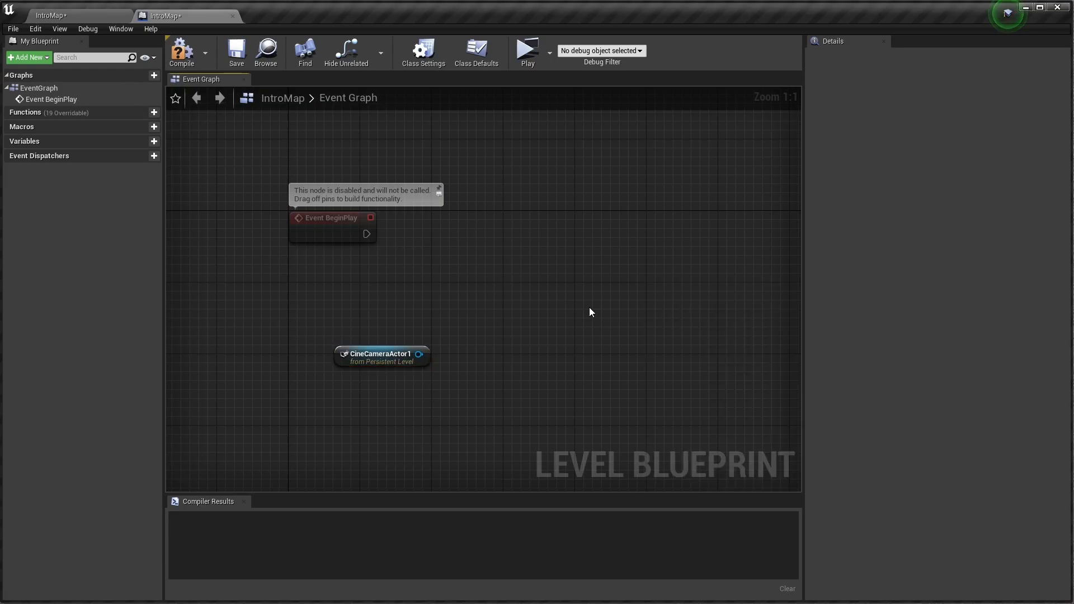
right_click(585, 256)
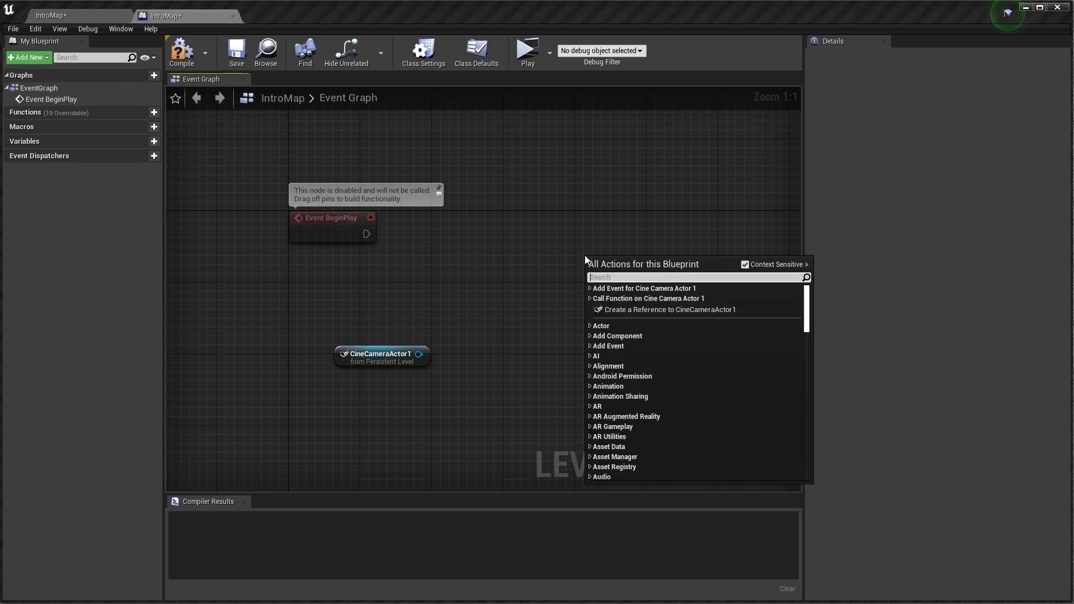
type("getpla")
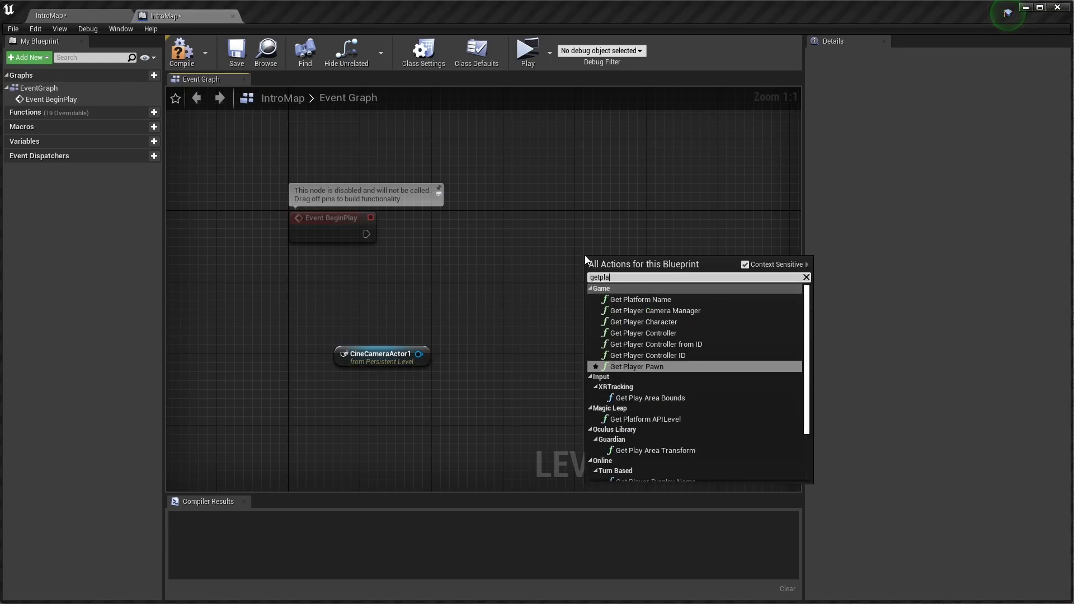
type("yer")
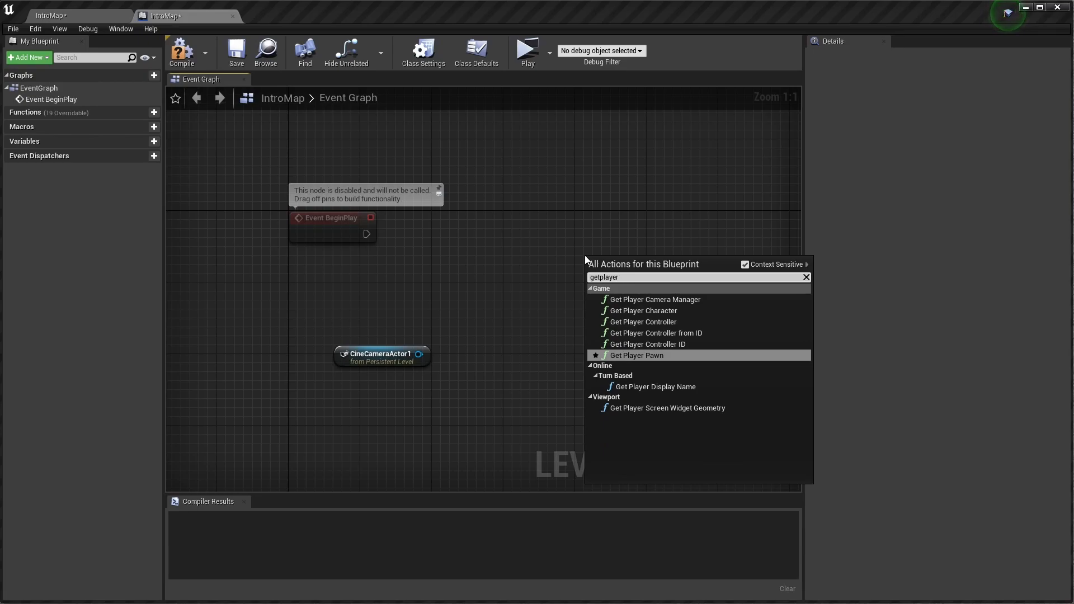
left_click(672, 323)
left_click_drag(643, 263, 385, 287)
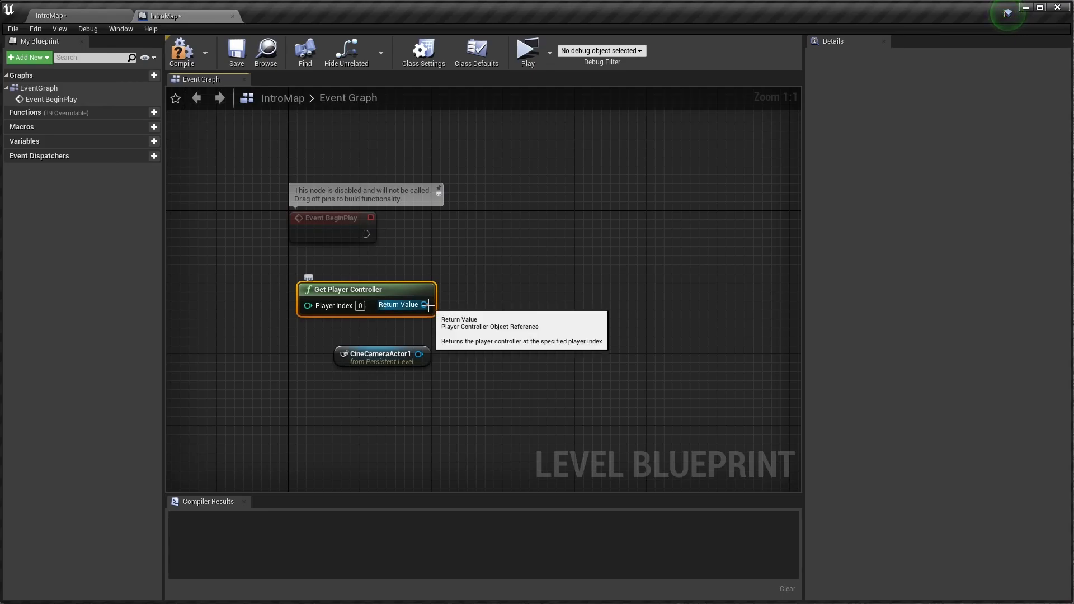
Create a Set View Target with Blend node from Get Player Controller's Return Value and align it with Event BeginPlay
left_click_drag(425, 305, 542, 253)
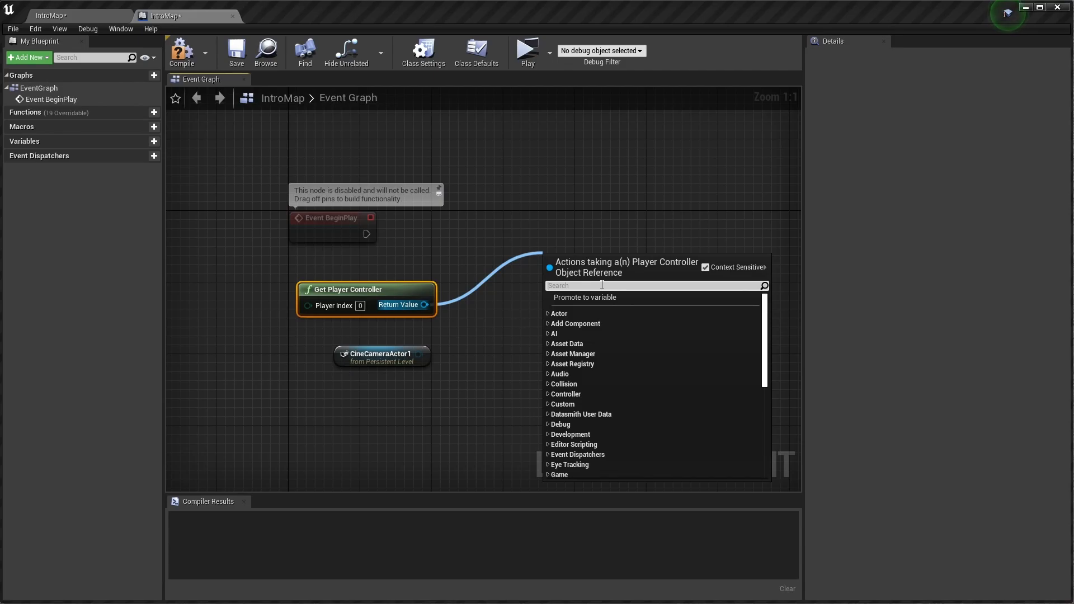
type("setvie")
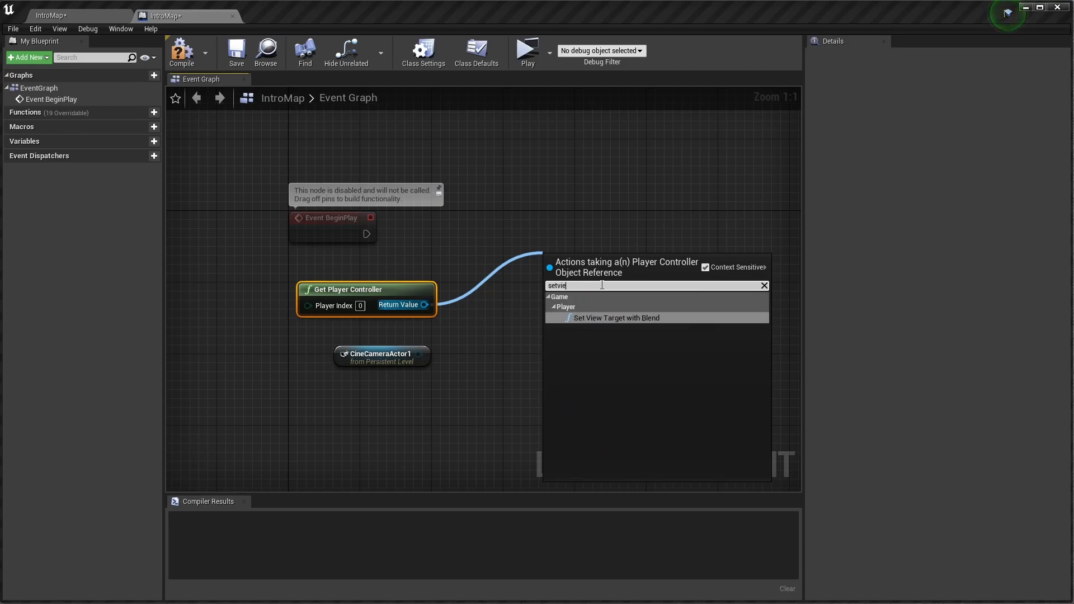
left_click(649, 318)
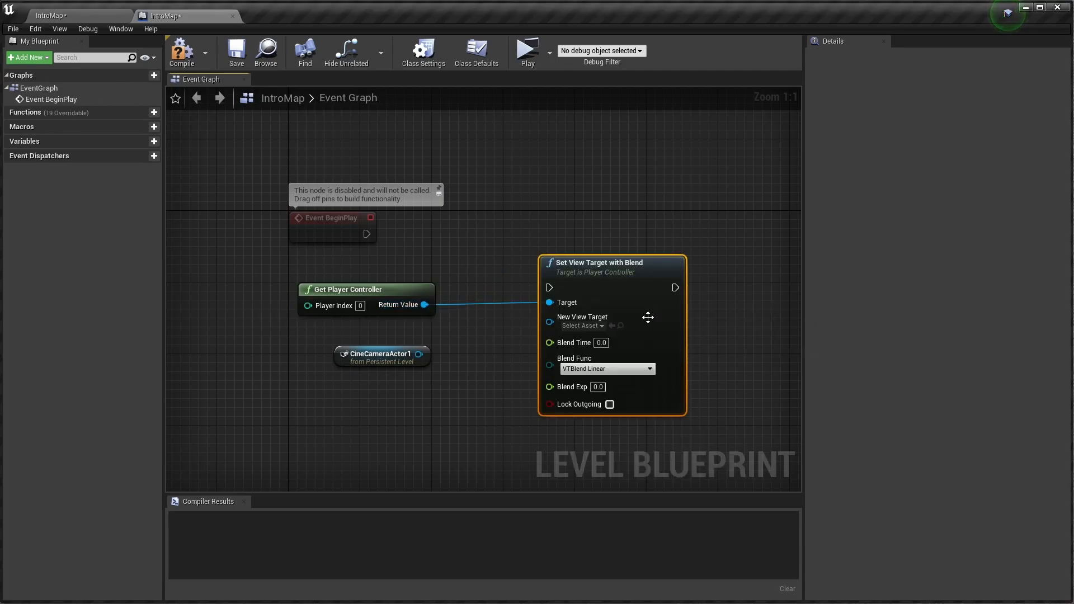
left_click_drag(644, 266, 643, 214)
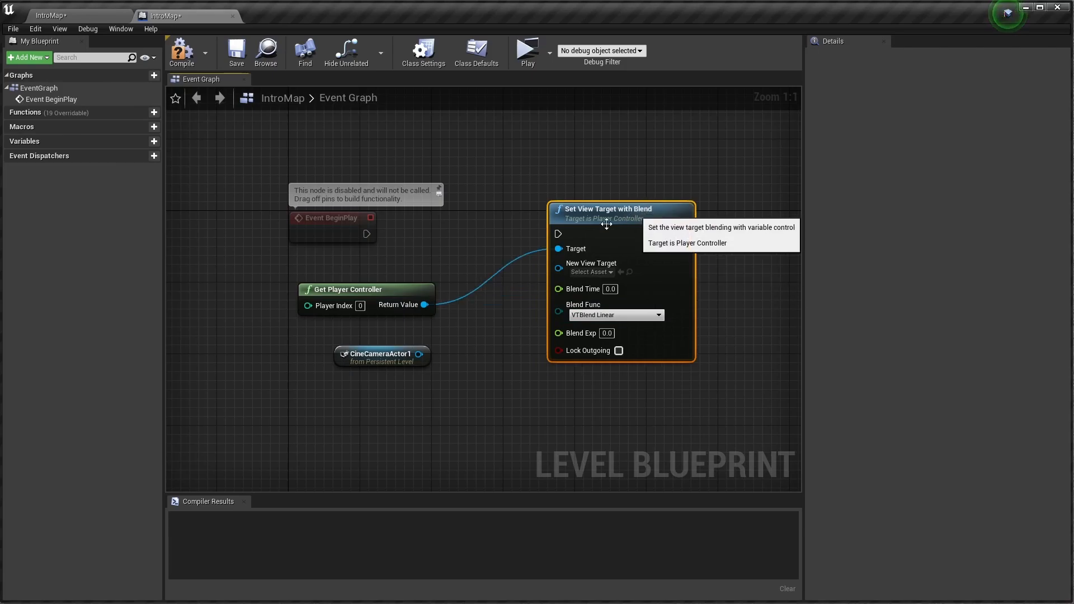
Connect Event BeginPlay's execution and CineCameraActor1 to Set View Target with Blend's execution and New View Target inputs, then compile and return to the level
left_click_drag(366, 234, 557, 234)
left_click_drag(419, 355, 554, 273)
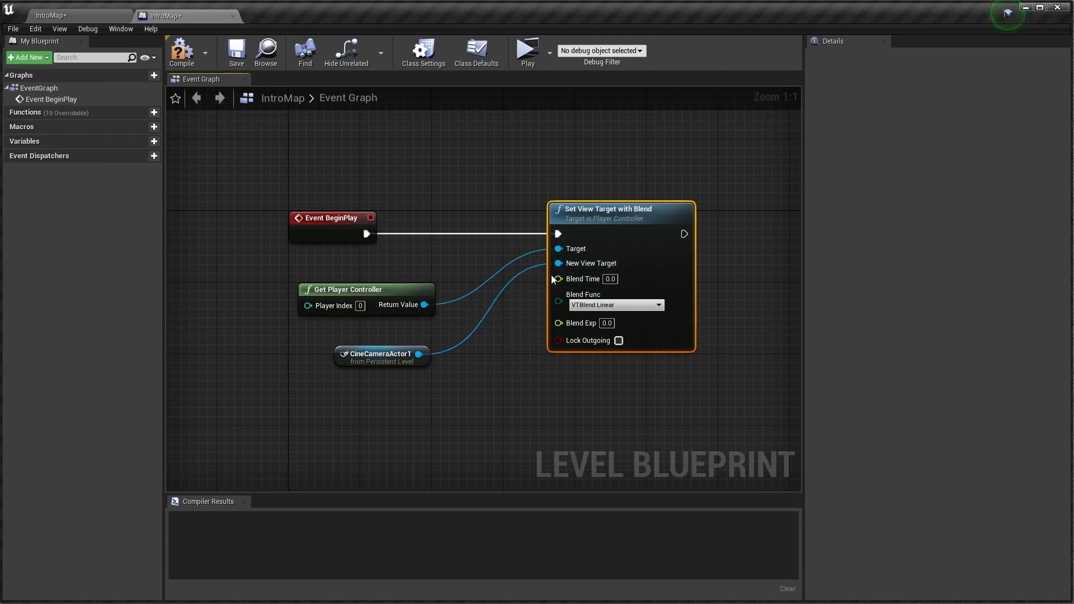
left_click(187, 61)
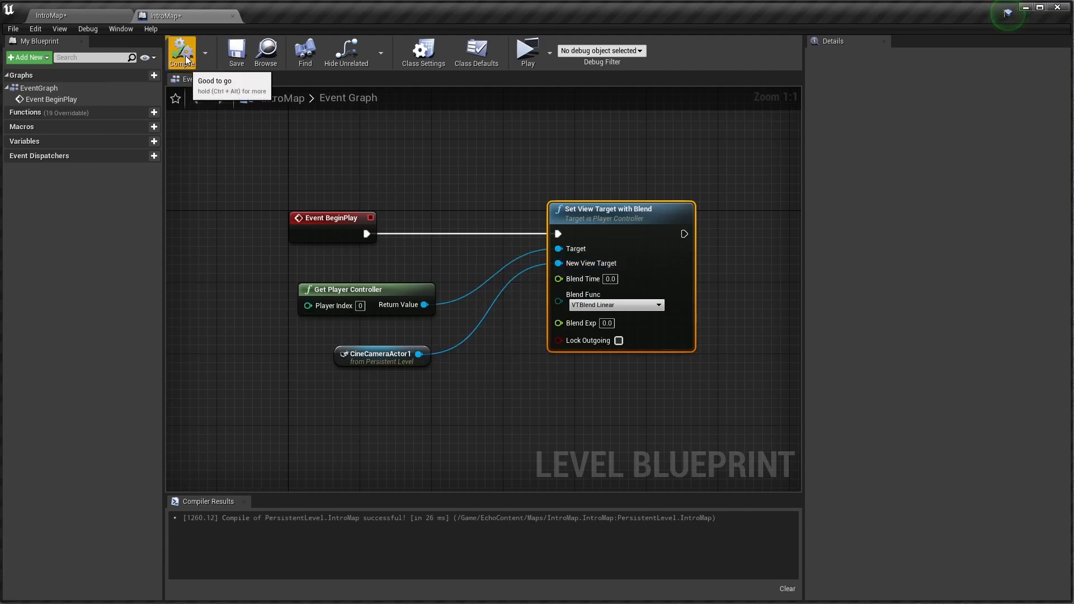
left_click(75, 19)
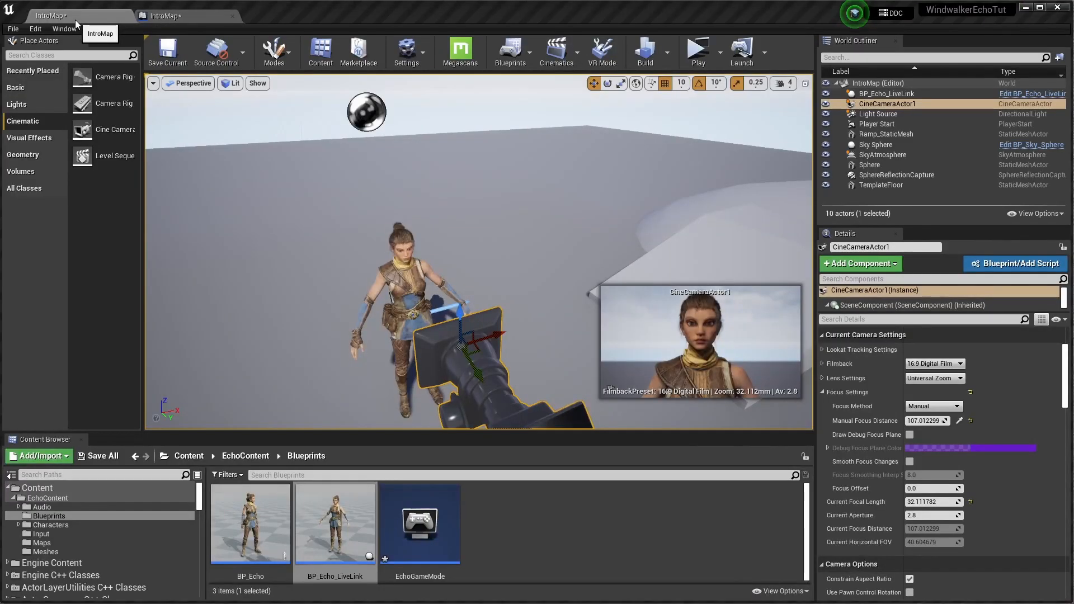